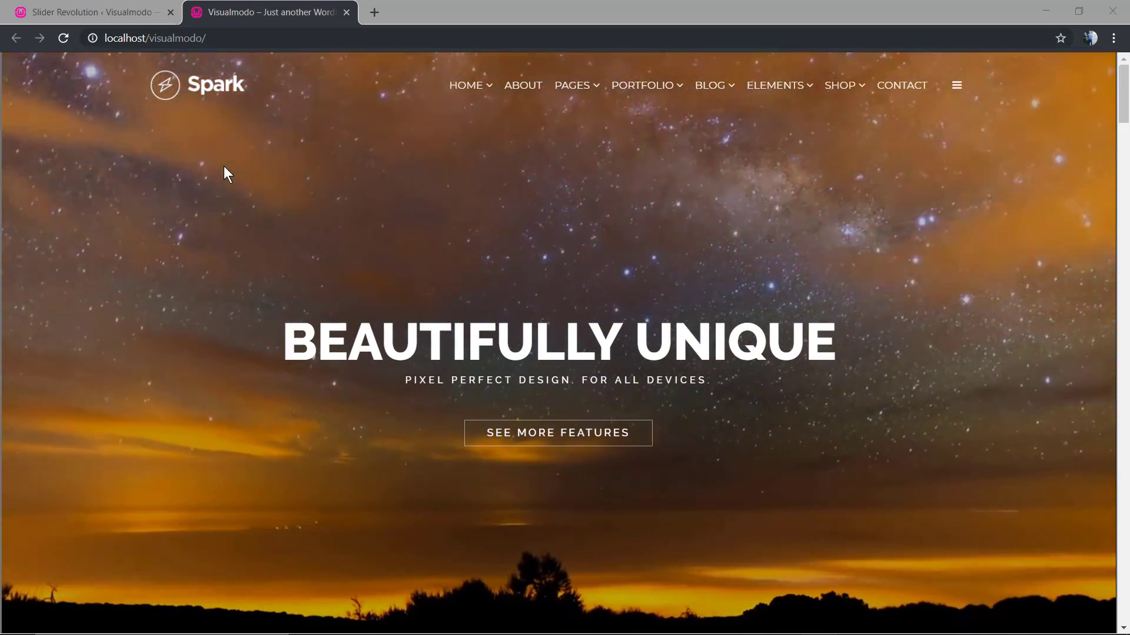
# - Go to Slider Revolution's slider list and open the Home slider's #1 Intro slide in the editor
pyautogui.click(96, 13)
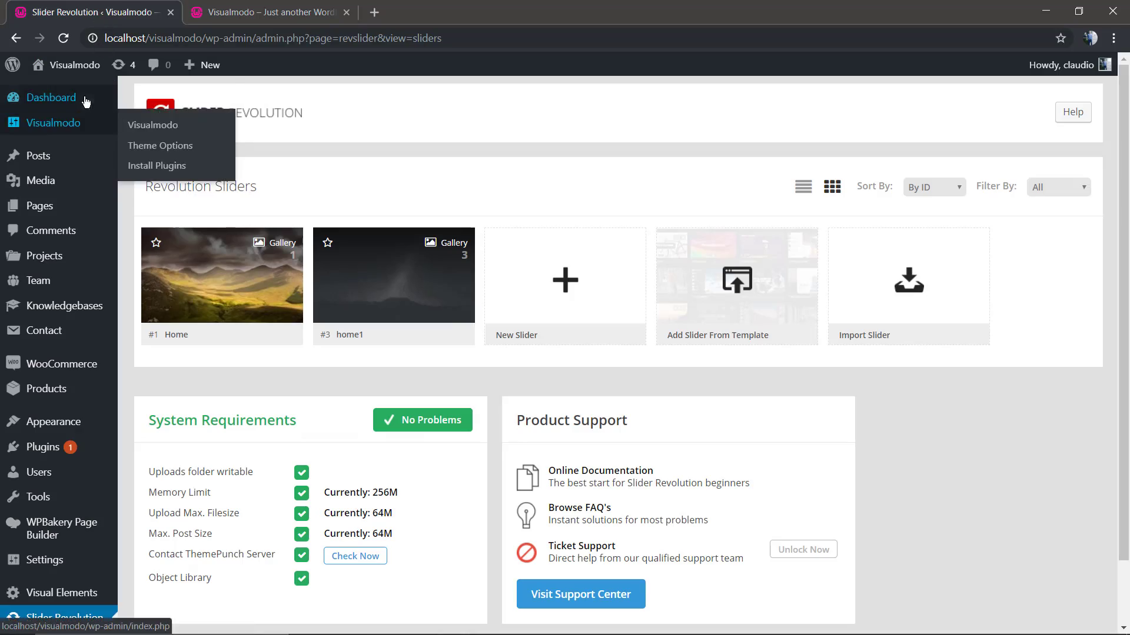
pyautogui.scroll(-2, 47, 365)
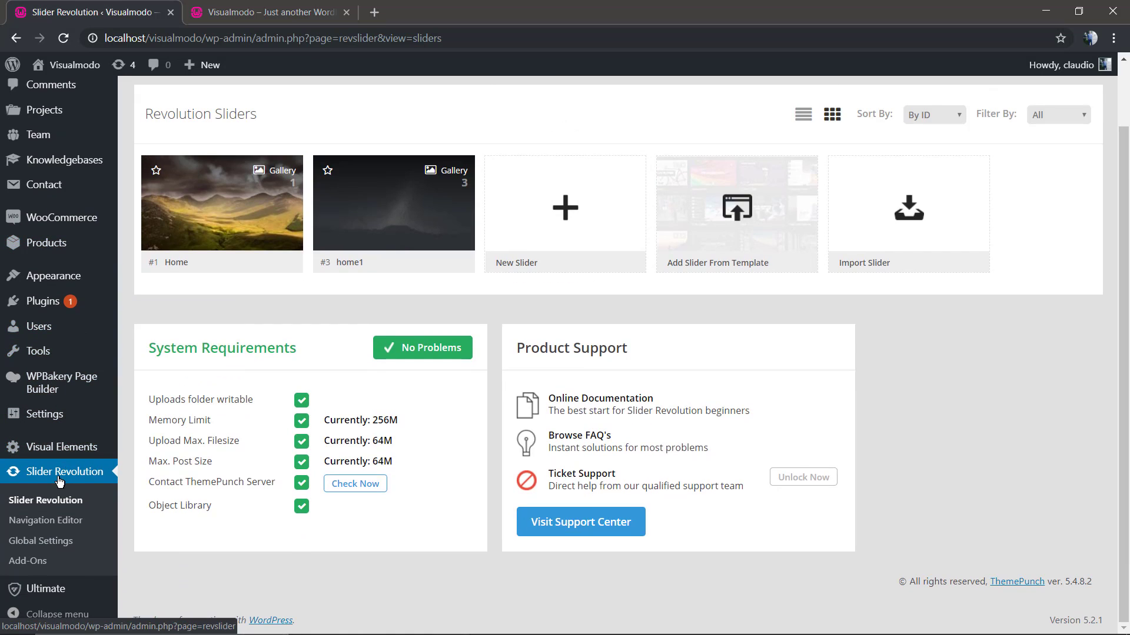
pyautogui.click(56, 478)
pyautogui.scroll(2, 306, 340)
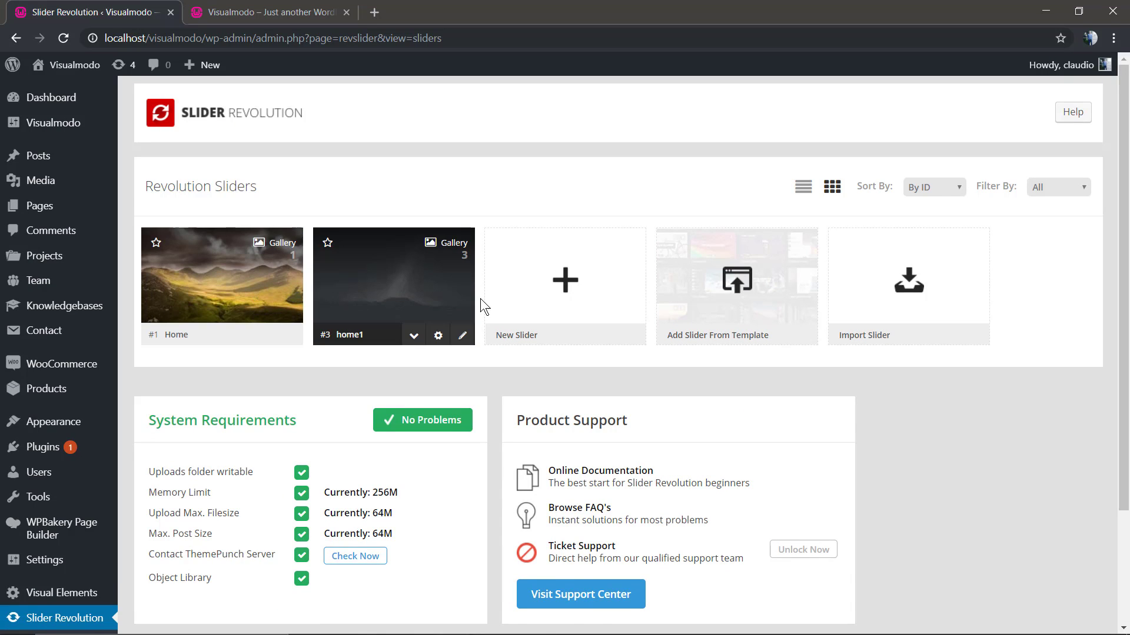
pyautogui.click(253, 305)
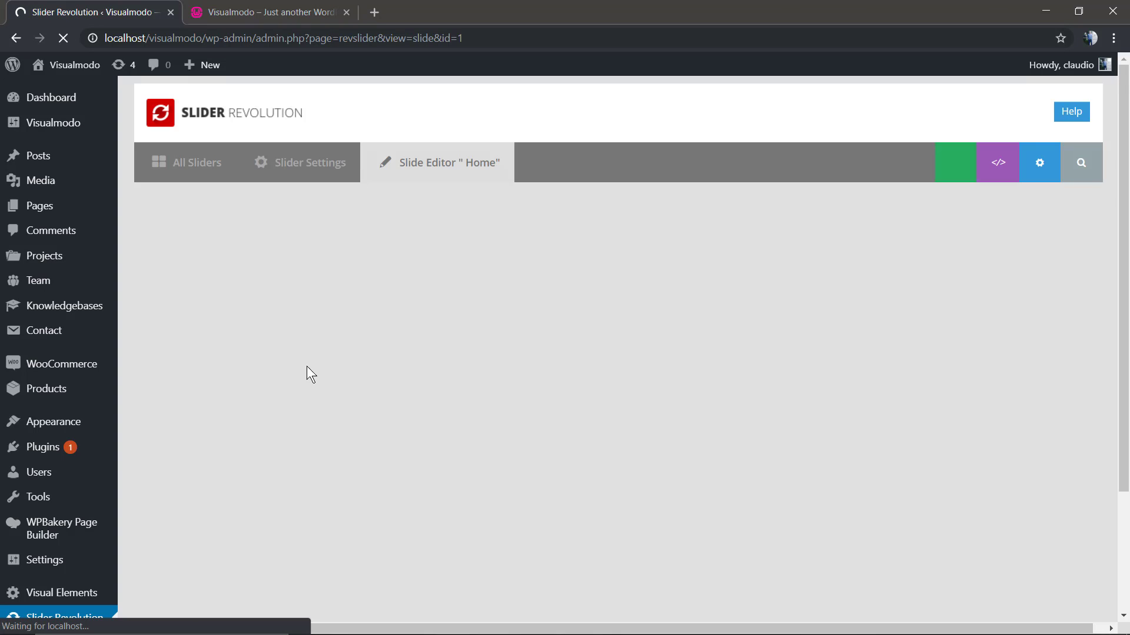
pyautogui.scroll(-10, 506, 340)
pyautogui.scroll(10, 524, 344)
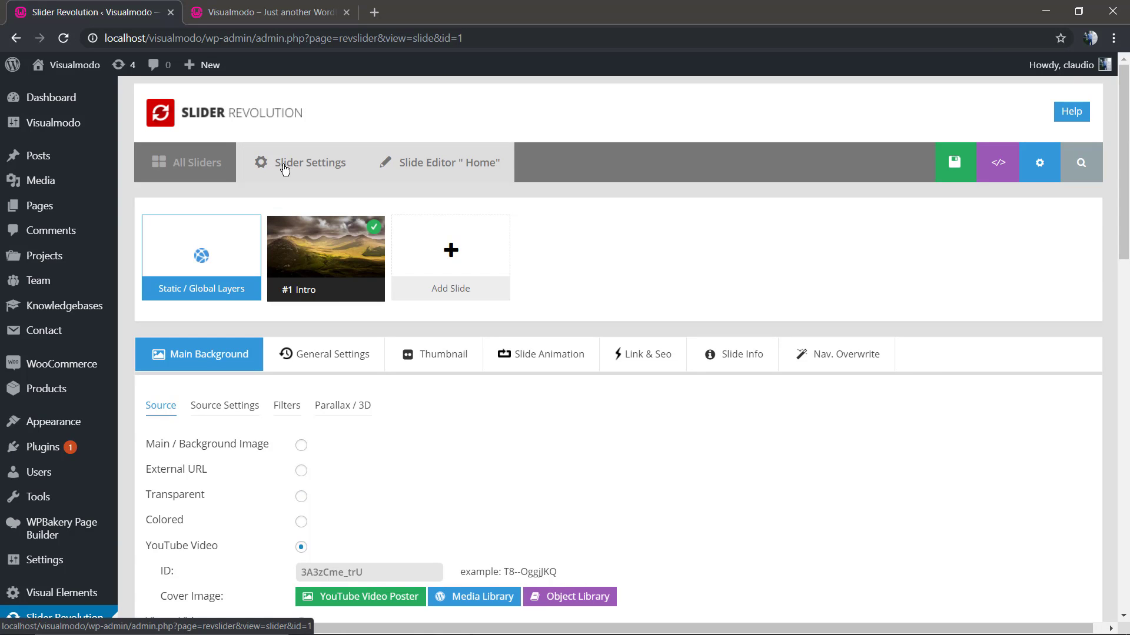
# - Open the Home slider's Slider Settings and collapse the Content Source and Slider Title & ShortCode sections
pyautogui.click(310, 167)
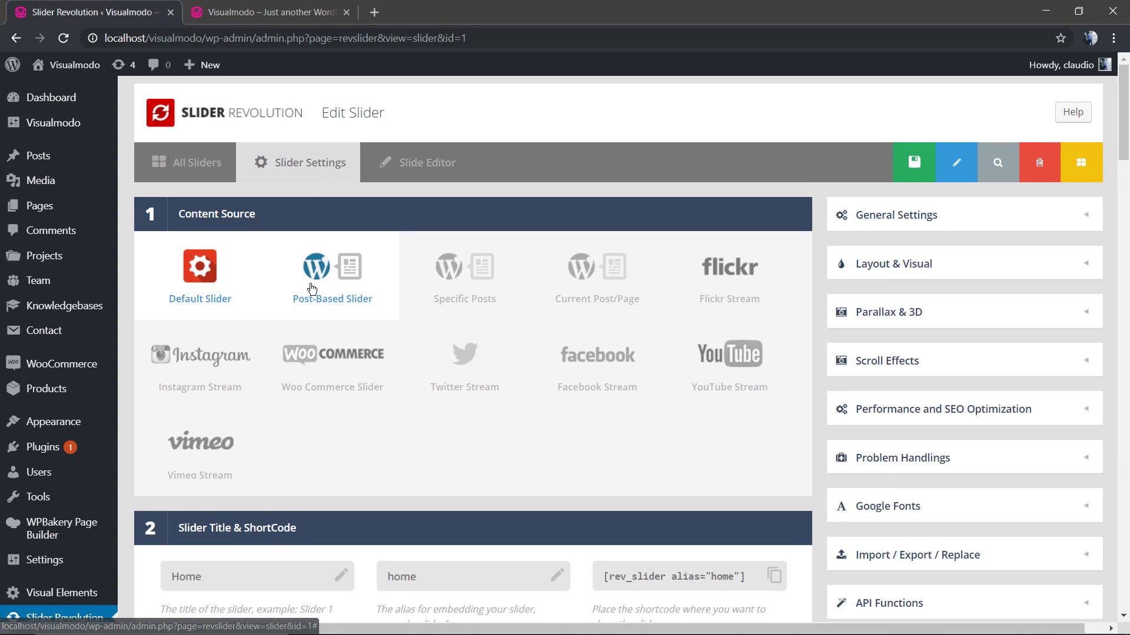
pyautogui.click(387, 212)
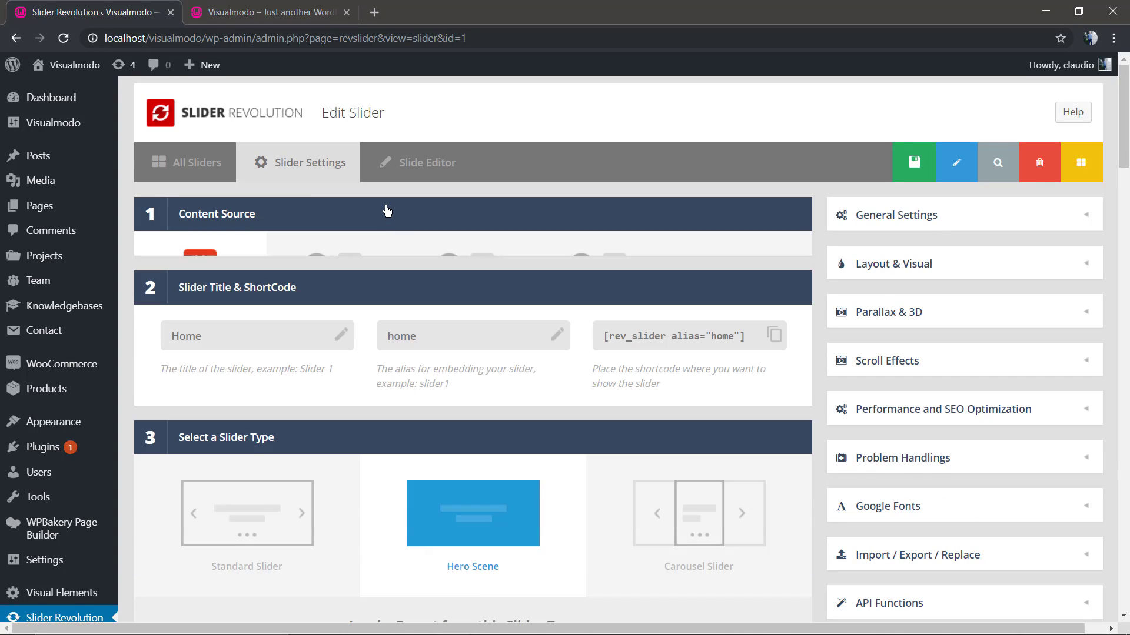
pyautogui.click(387, 215)
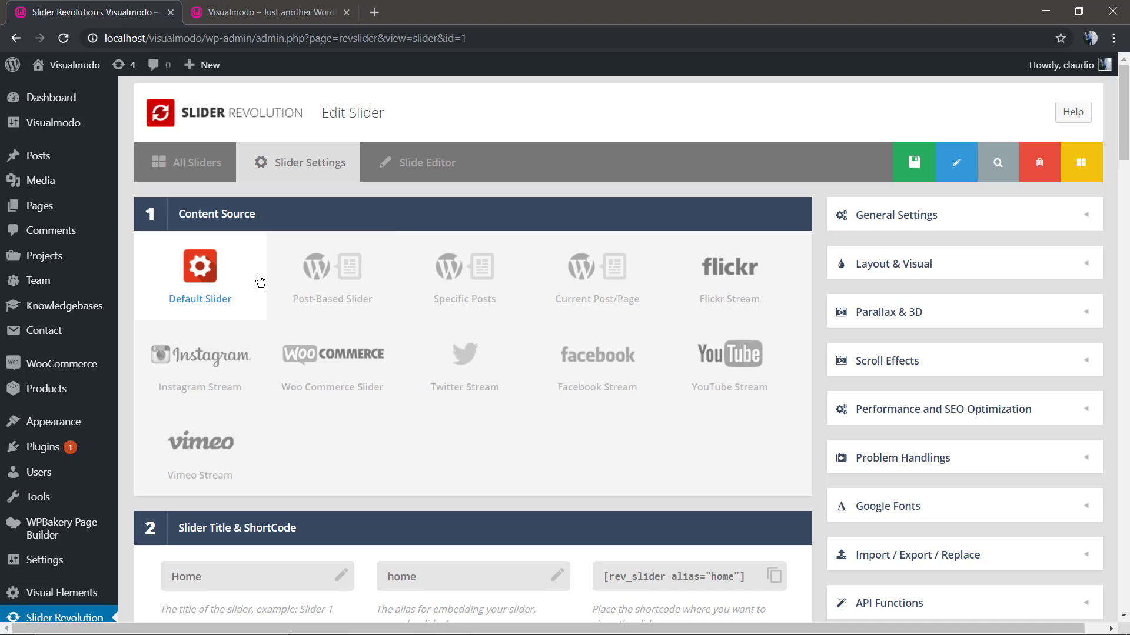
pyautogui.scroll(-4, 332, 368)
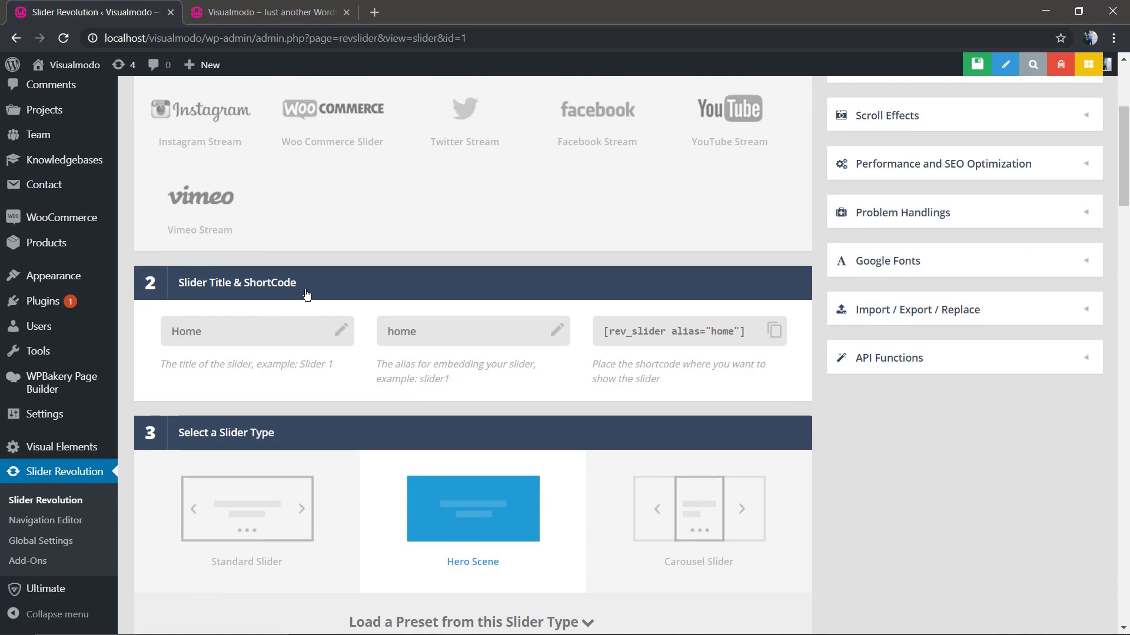
pyautogui.click(306, 294)
pyautogui.scroll(4, 307, 294)
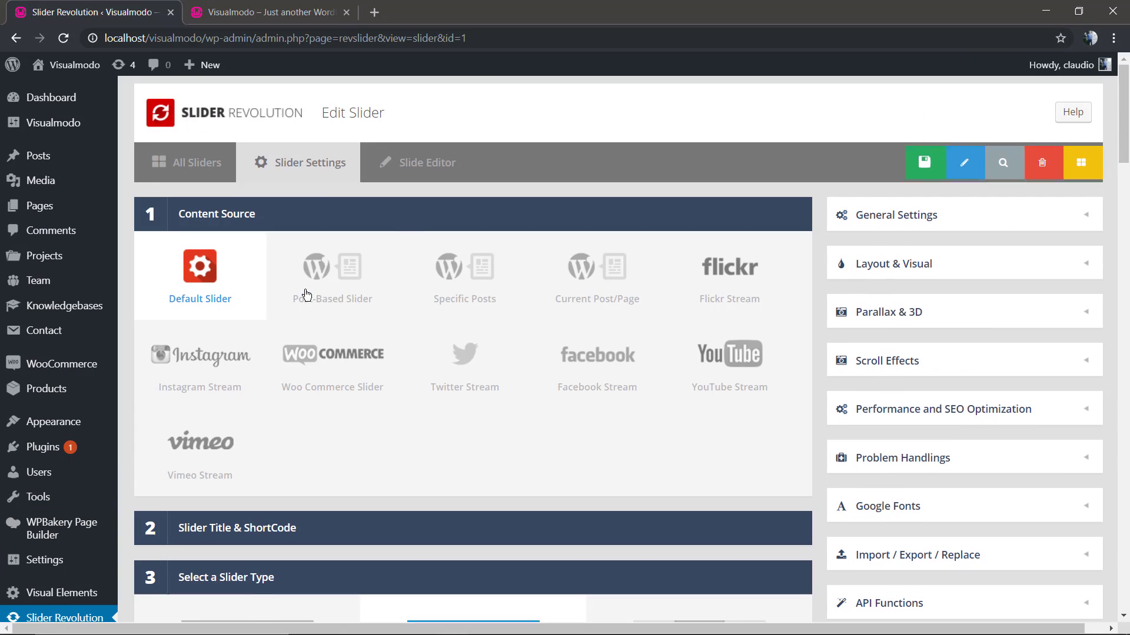
pyautogui.click(332, 225)
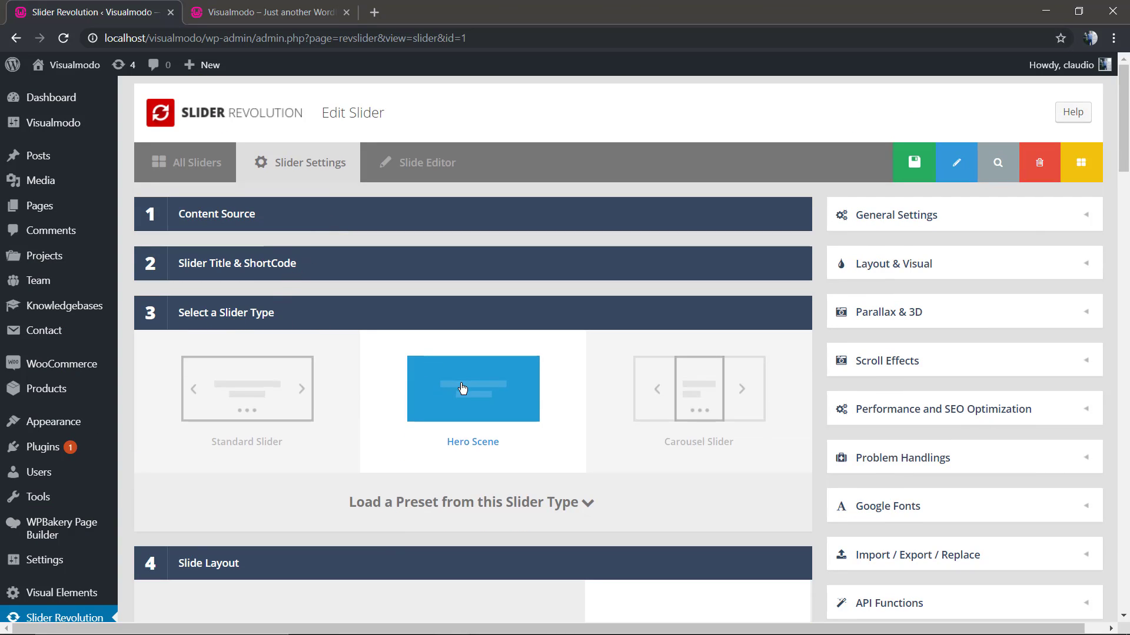
# - Show the Hero Scene presets and scroll to the Full-Screen Slide Layout options
pyautogui.scroll(-4, 433, 391)
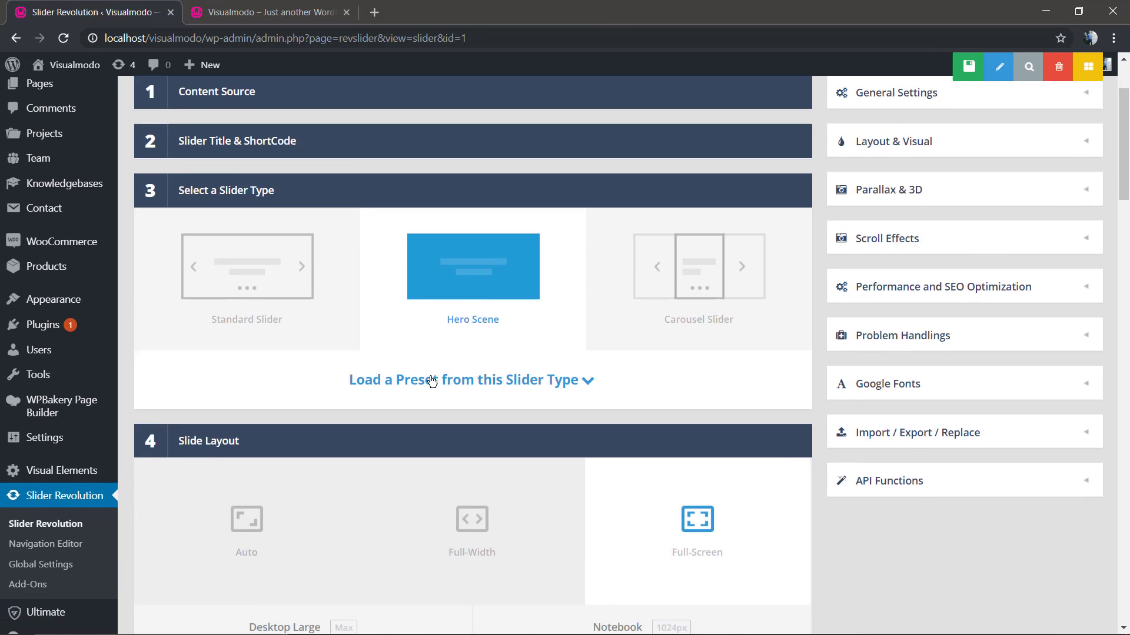
pyautogui.click(600, 265)
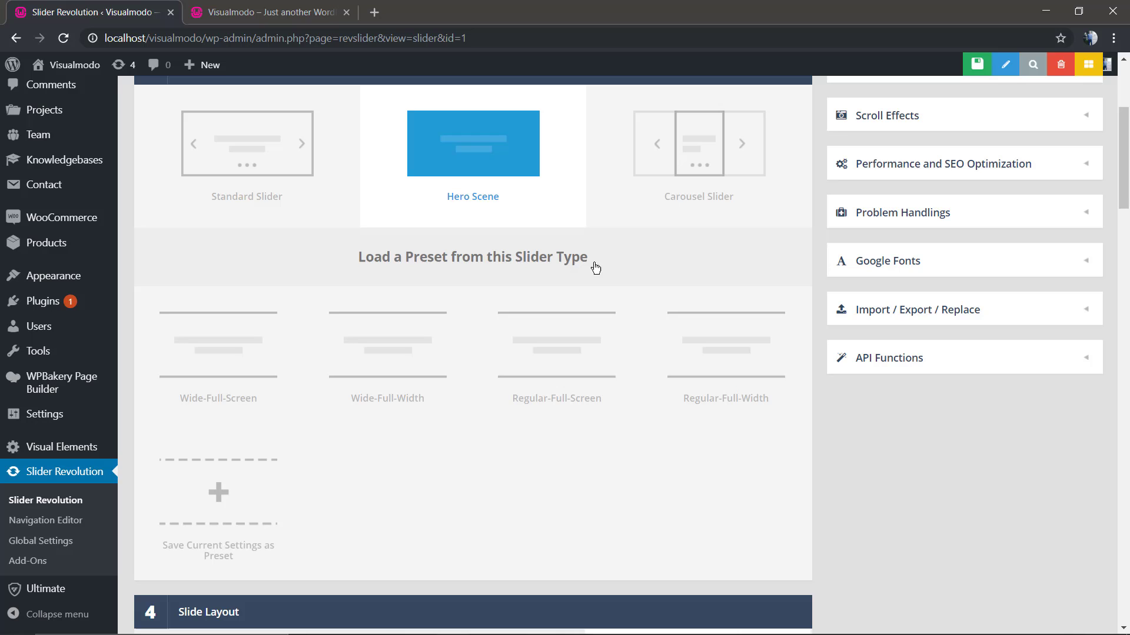
pyautogui.scroll(4, 585, 265)
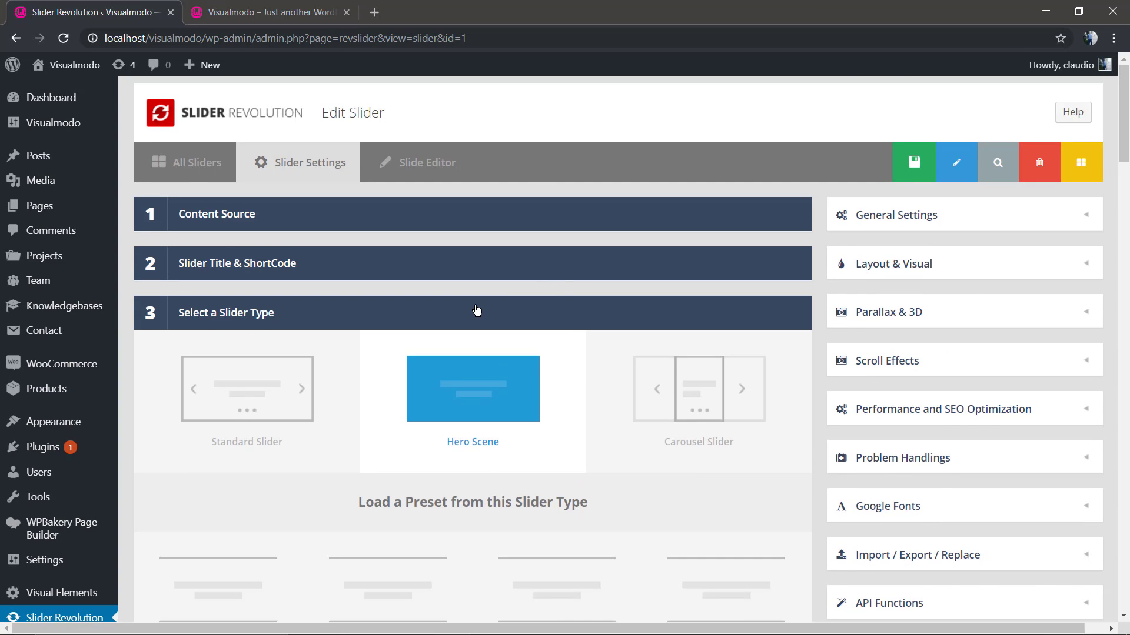
pyautogui.scroll(-10, 386, 324)
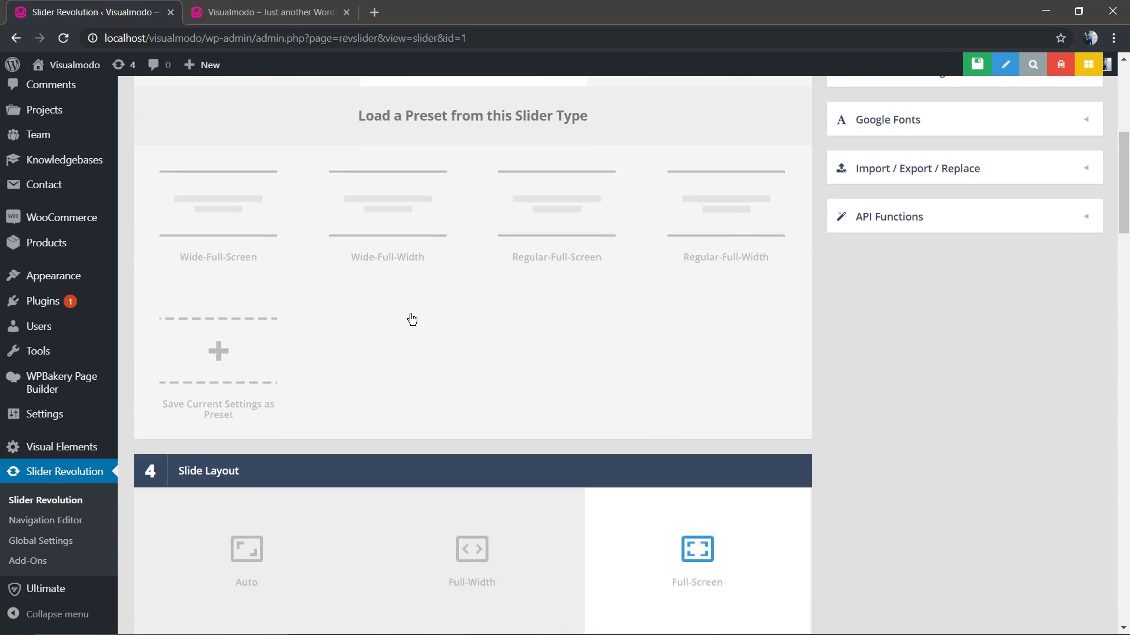
pyautogui.scroll(10, 411, 313)
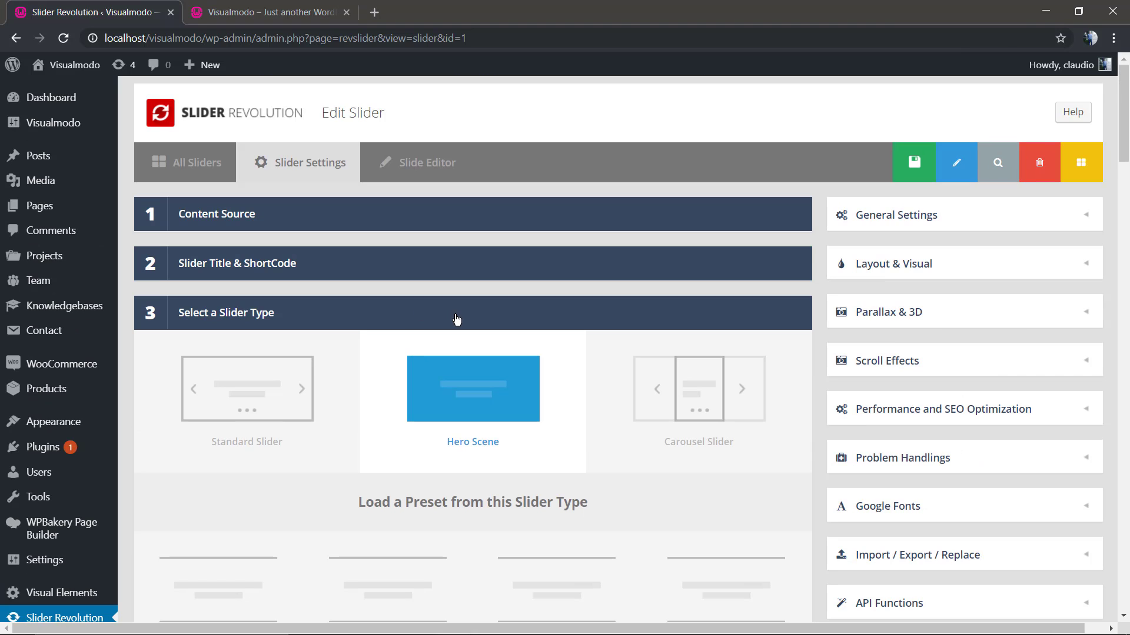
pyautogui.scroll(-8, 457, 319)
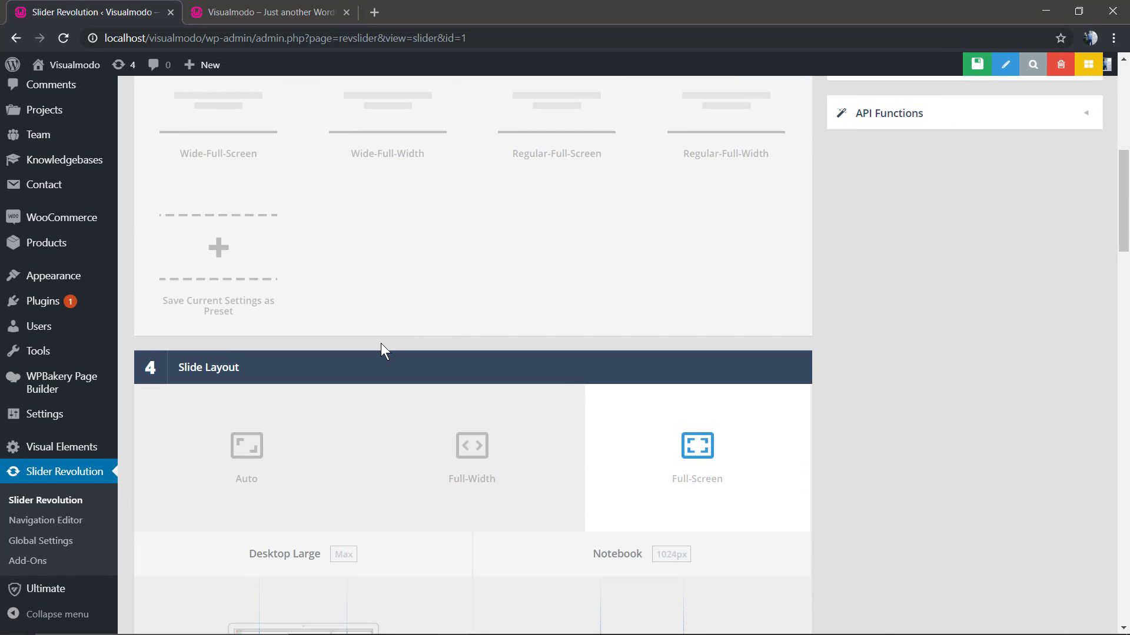
pyautogui.scroll(4, 380, 347)
pyautogui.scroll(-6, 421, 261)
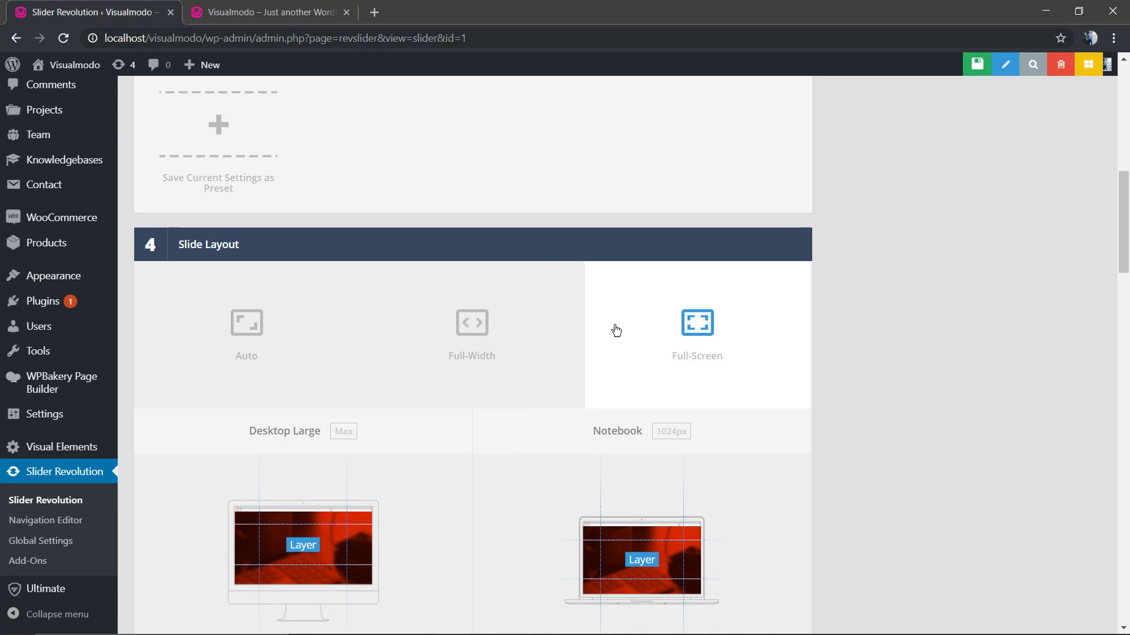
# - Switch Slide Layout from Full-Screen to Full-Width, save, and reload the Spark homepage to compare
pyautogui.click(257, 11)
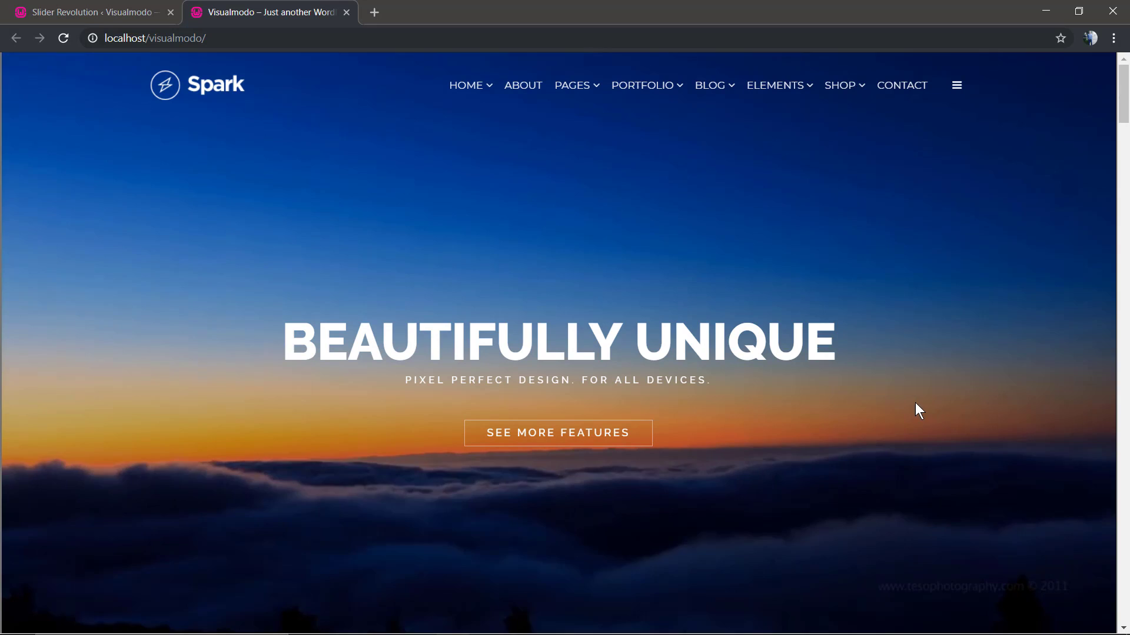
pyautogui.click(126, 13)
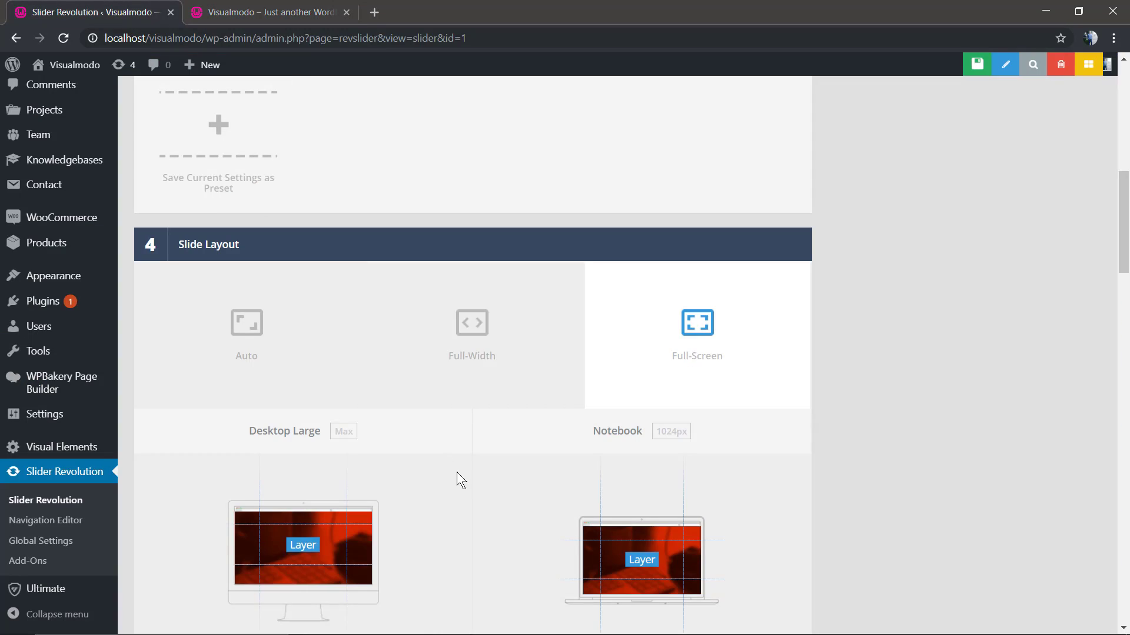
pyautogui.click(477, 342)
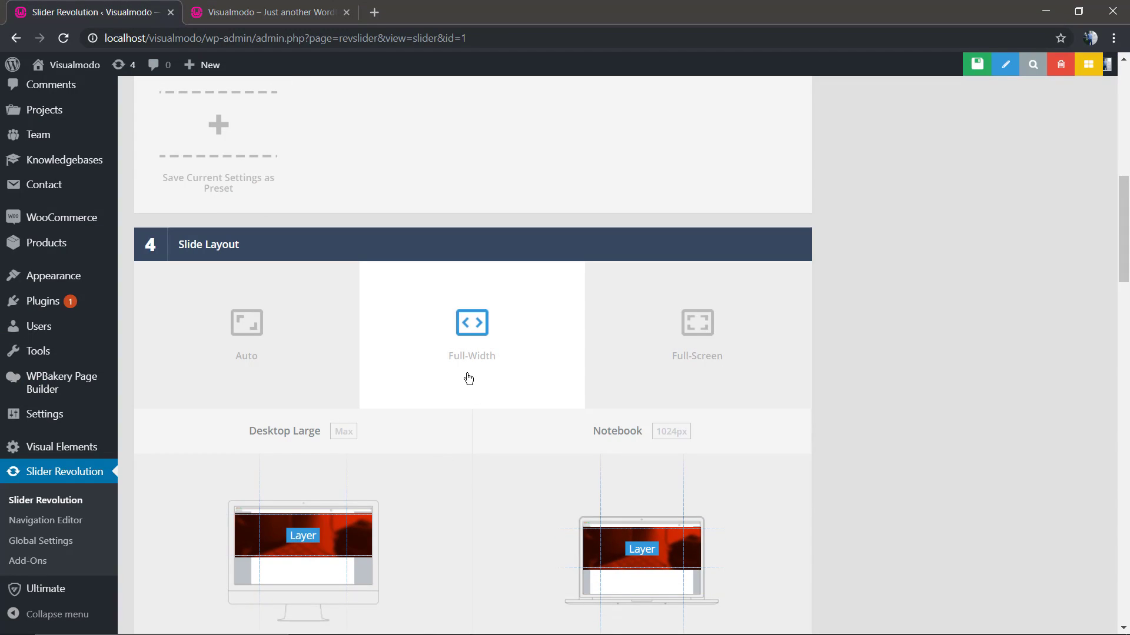
pyautogui.scroll(15, 466, 377)
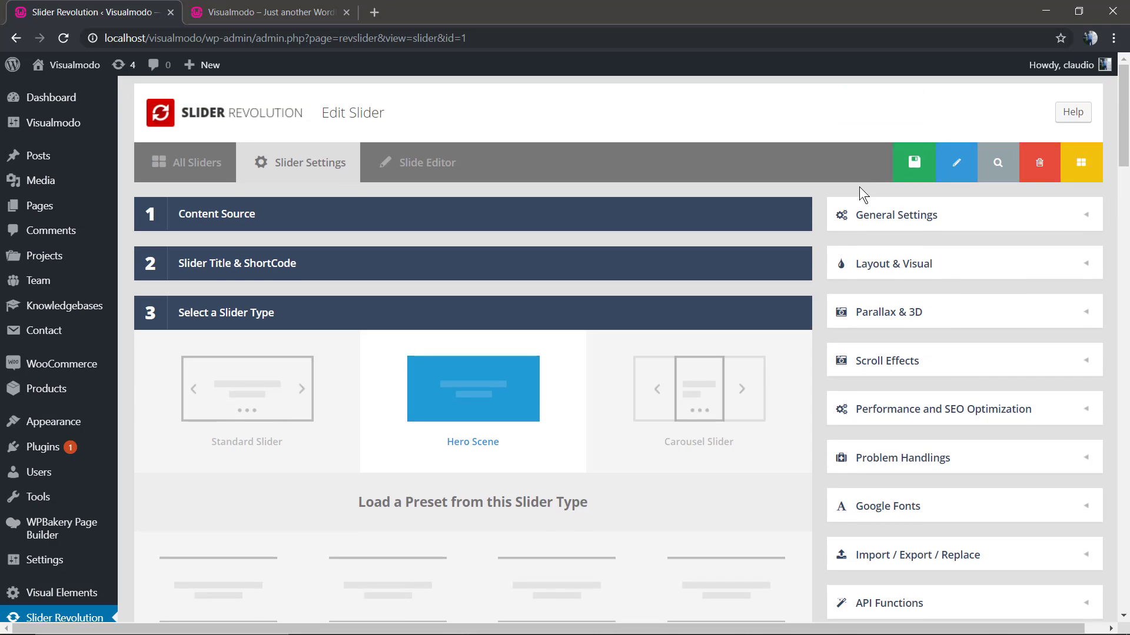
pyautogui.click(881, 175)
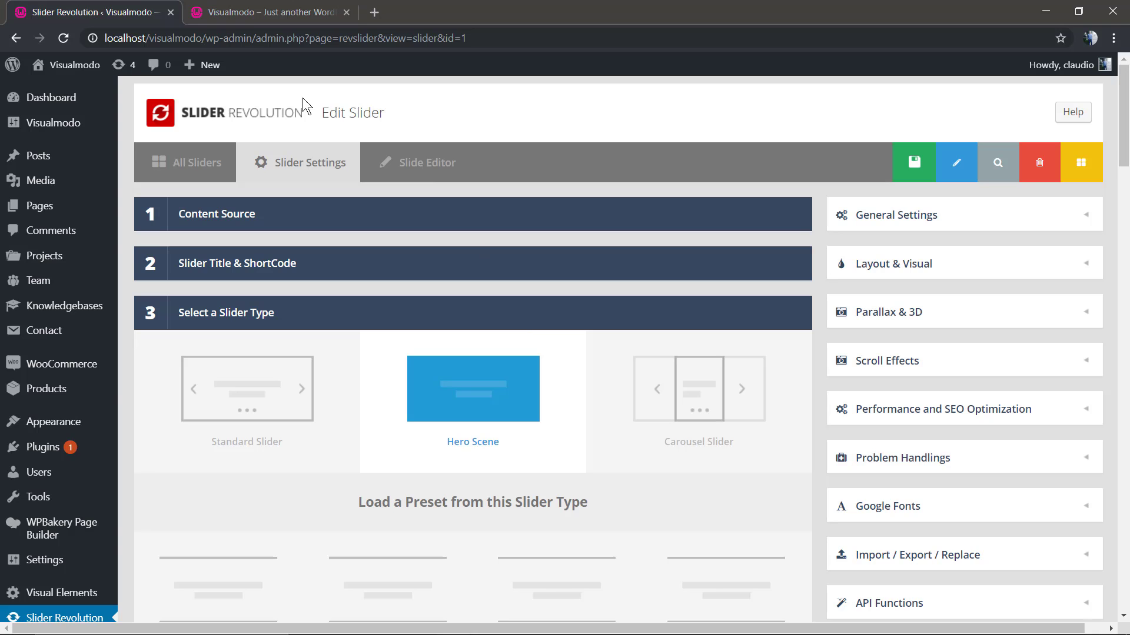
pyautogui.click(255, 16)
pyautogui.press('F5')
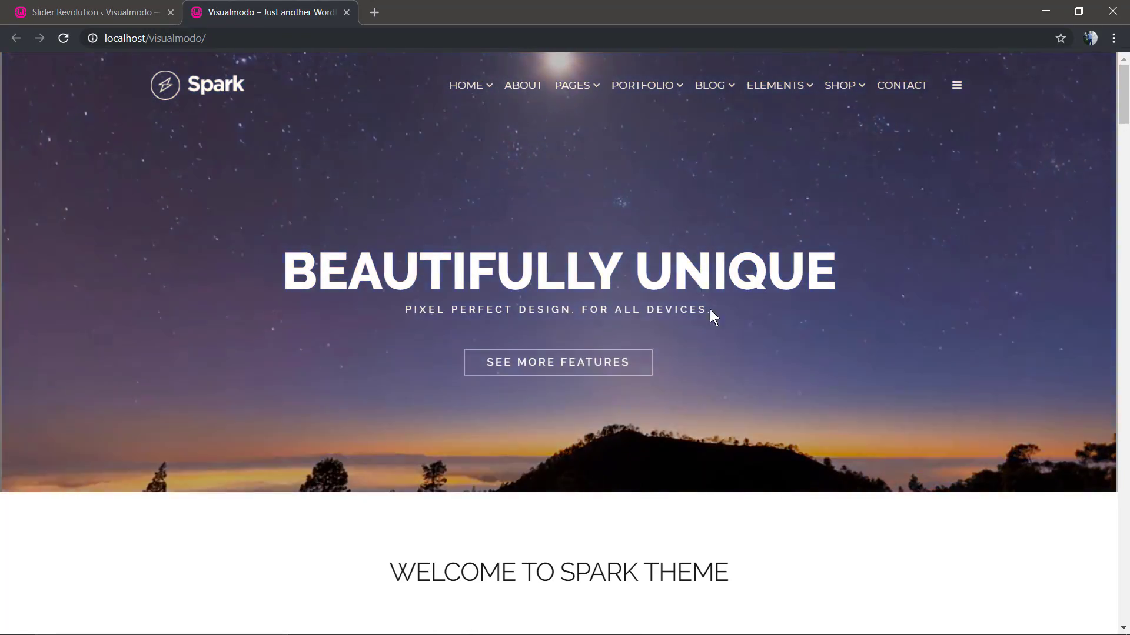
# - Scroll to the Full-Width layout's Desktop Large layer grid size, currently 1240px × 600px
pyautogui.click(122, 10)
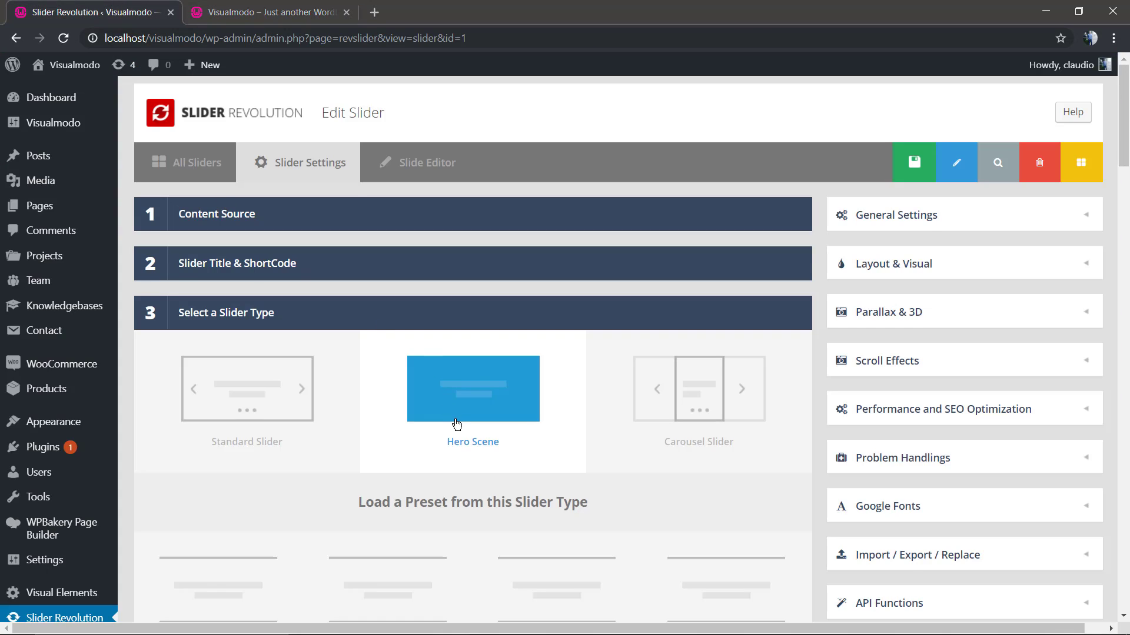
pyautogui.scroll(-12, 457, 424)
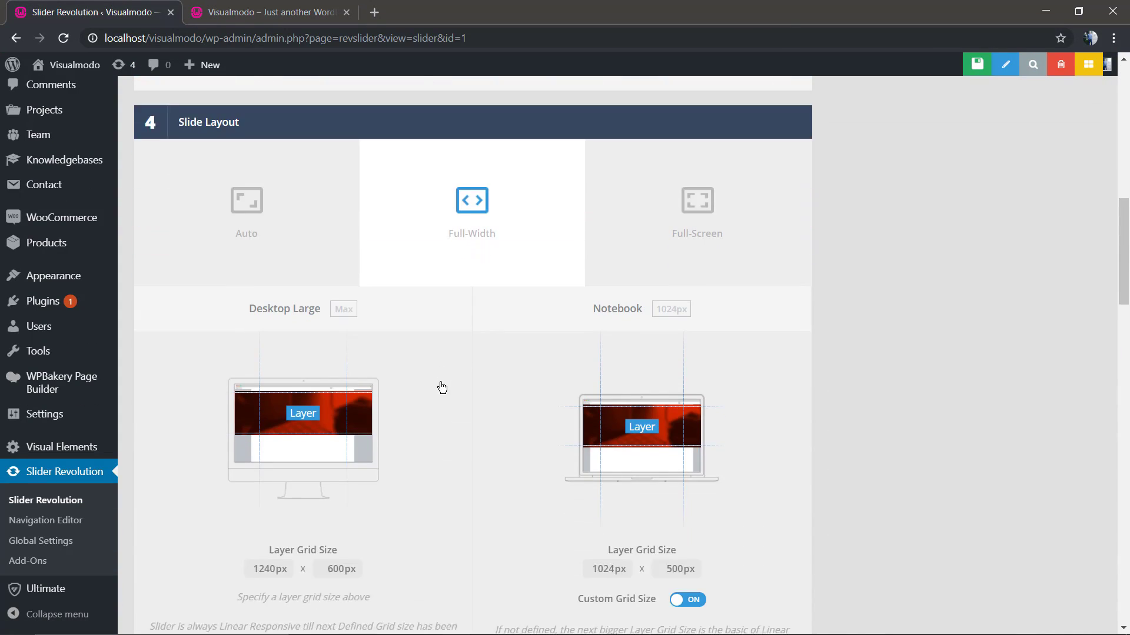
pyautogui.scroll(-2, 442, 388)
pyautogui.scroll(-4, 439, 379)
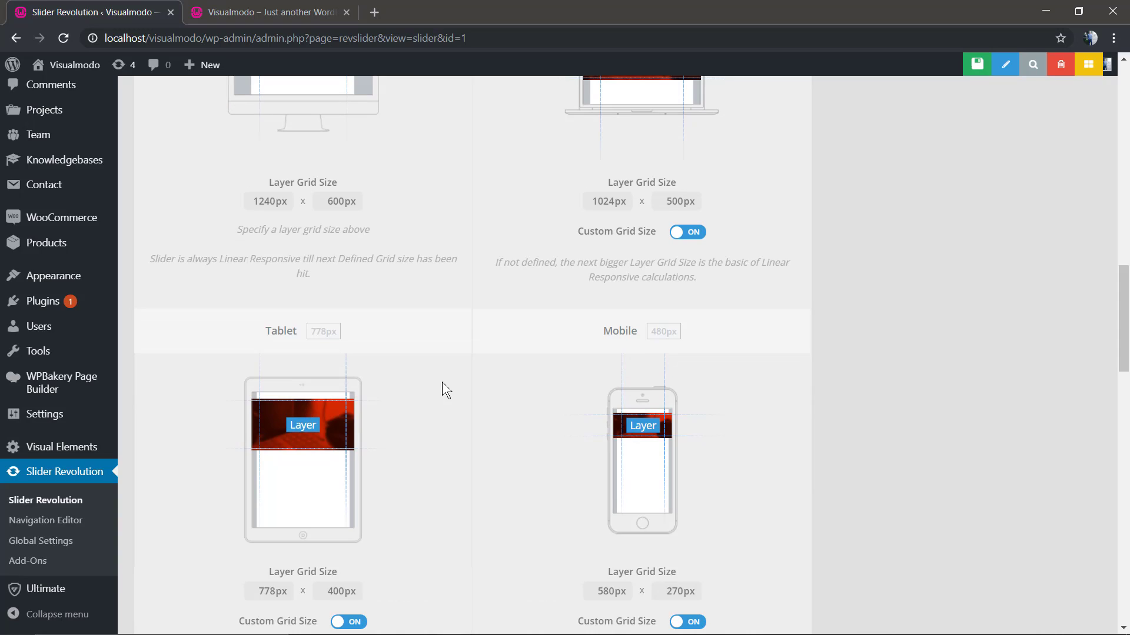
pyautogui.scroll(2, 442, 382)
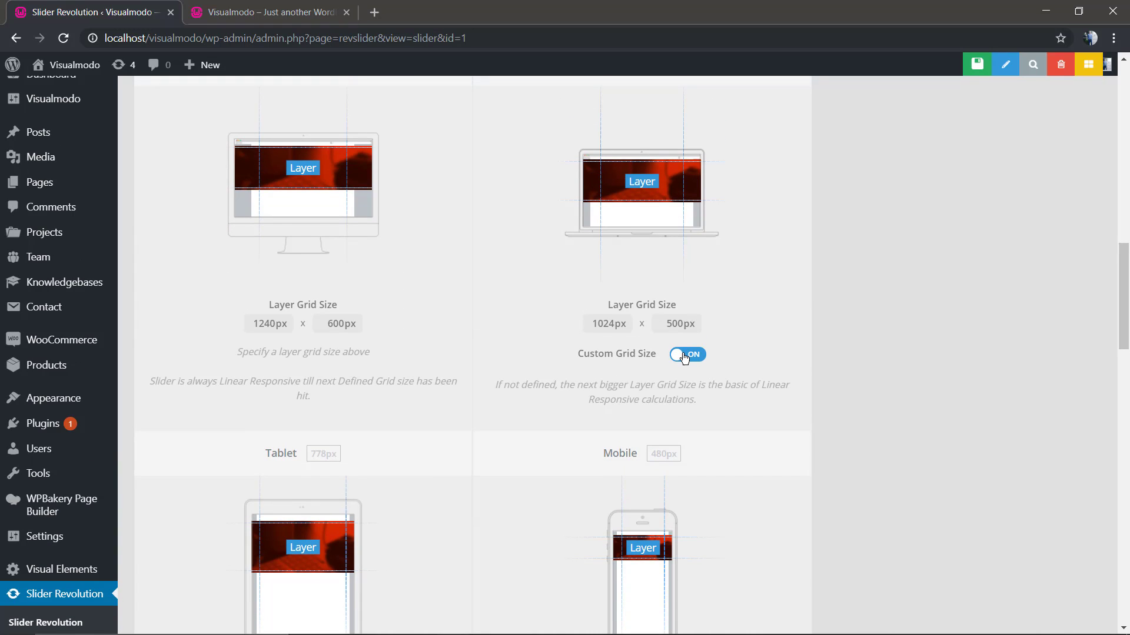
pyautogui.scroll(1, 634, 353)
pyautogui.scroll(-1, 647, 356)
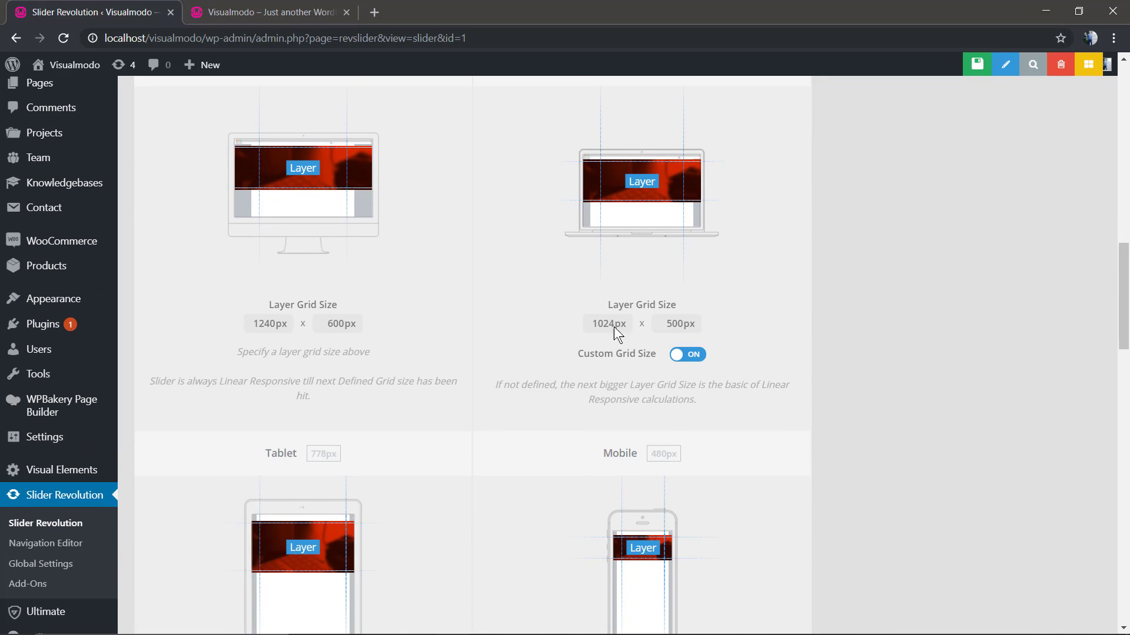
pyautogui.scroll(-4, 336, 257)
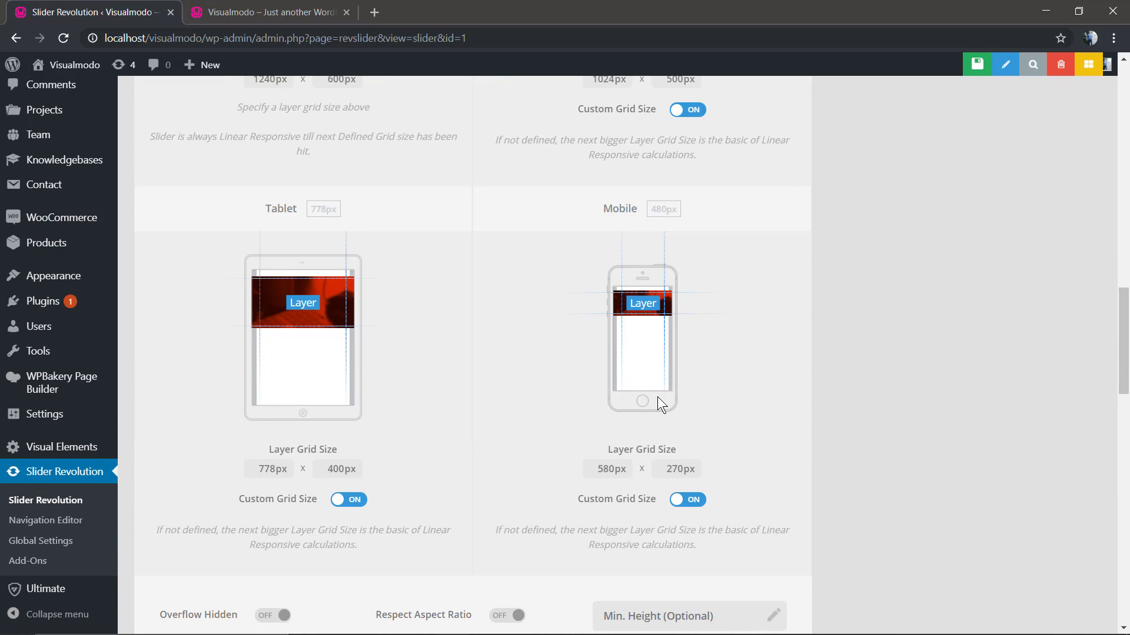
pyautogui.scroll(-2, 588, 454)
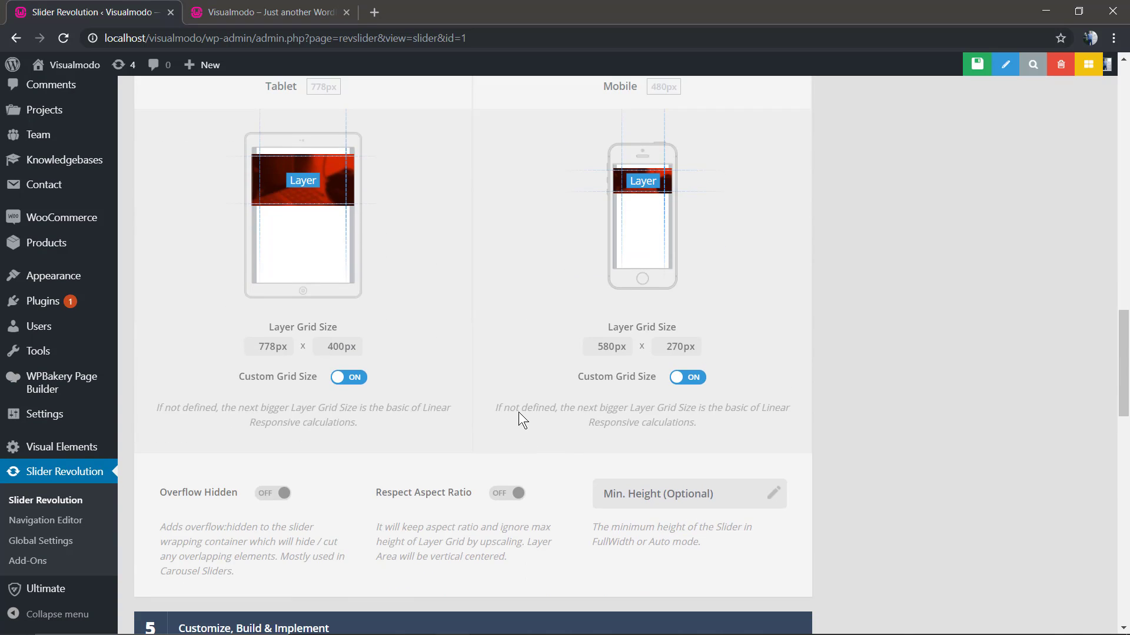
pyautogui.scroll(9, 500, 419)
pyautogui.scroll(-1, 414, 443)
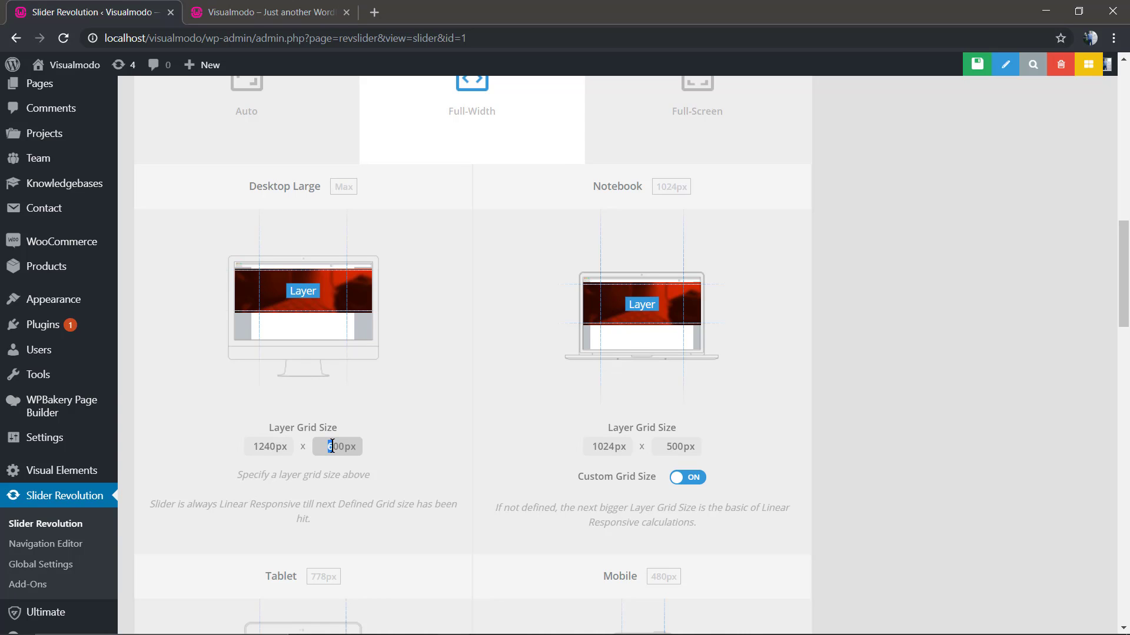
# - Set the Desktop Large grid height to 800px, toggle Notebook Custom Grid Size off and on, and save
pyautogui.click(457, 407)
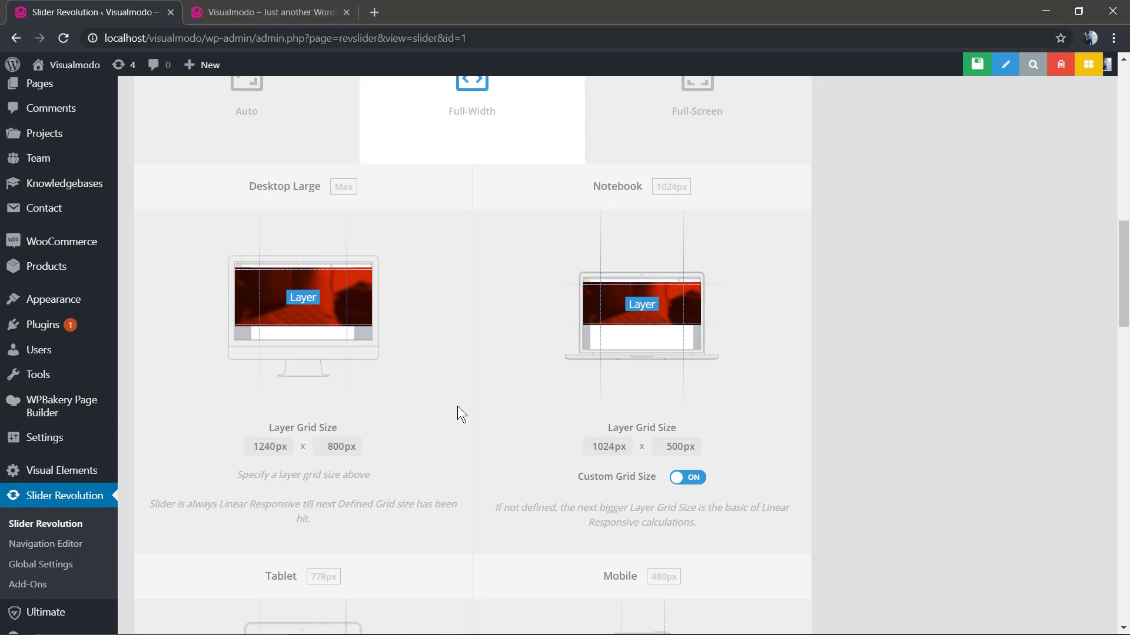
pyautogui.click(692, 478)
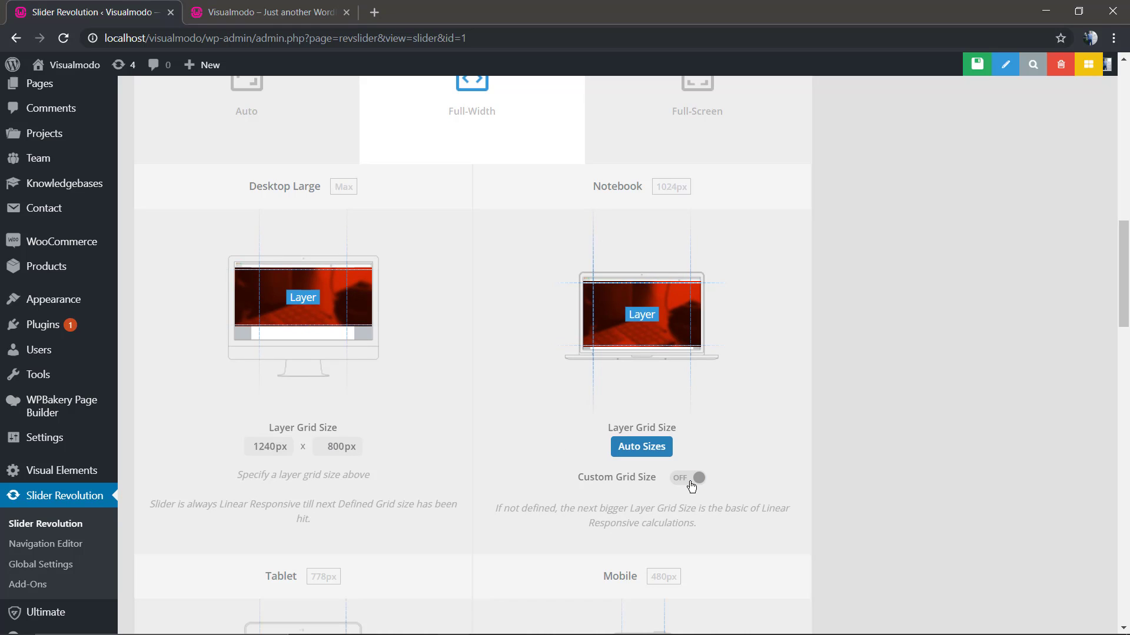
pyautogui.click(691, 480)
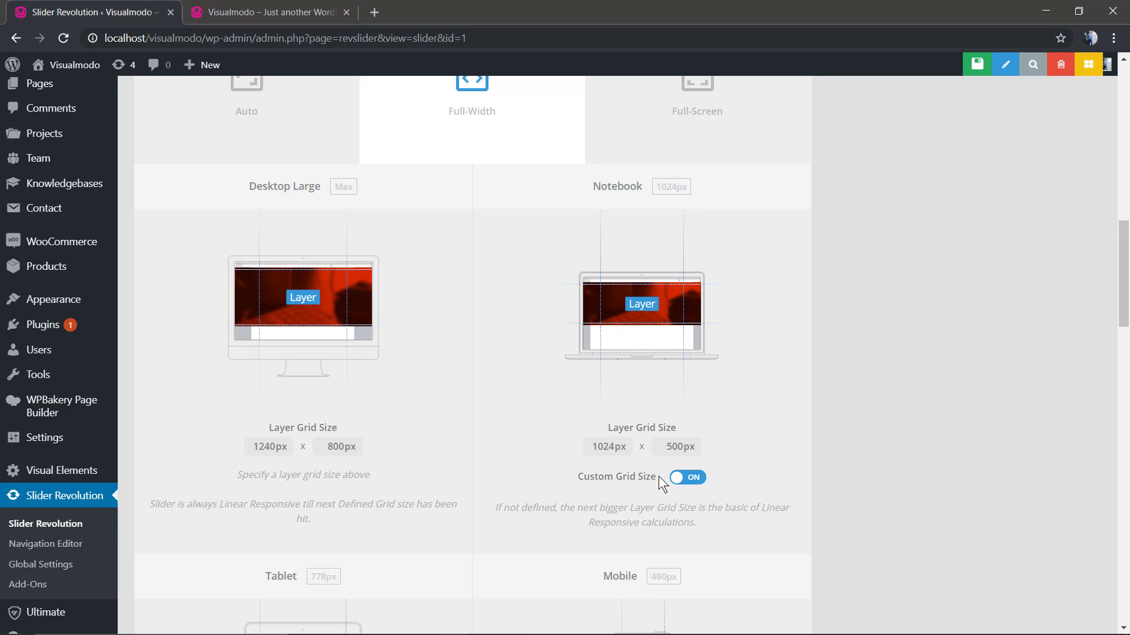
pyautogui.click(979, 66)
# - Preview the 1240 × 800px slider on the Spark homepage, then return to the settings
pyautogui.click(267, 12)
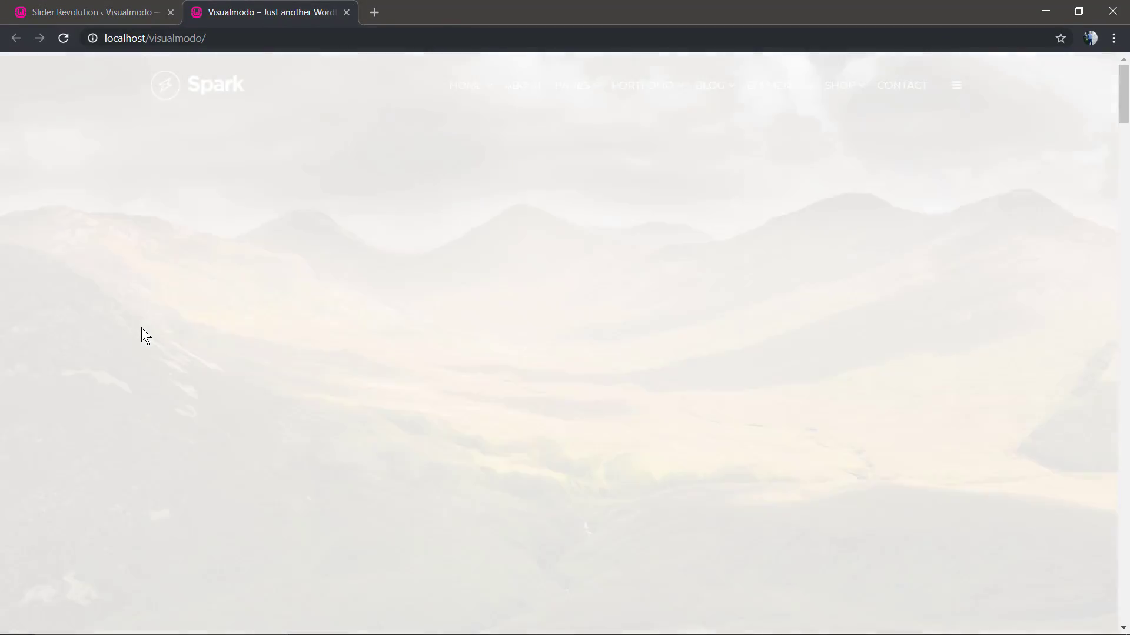
pyautogui.scroll(-4, 142, 327)
pyautogui.scroll(4, 141, 327)
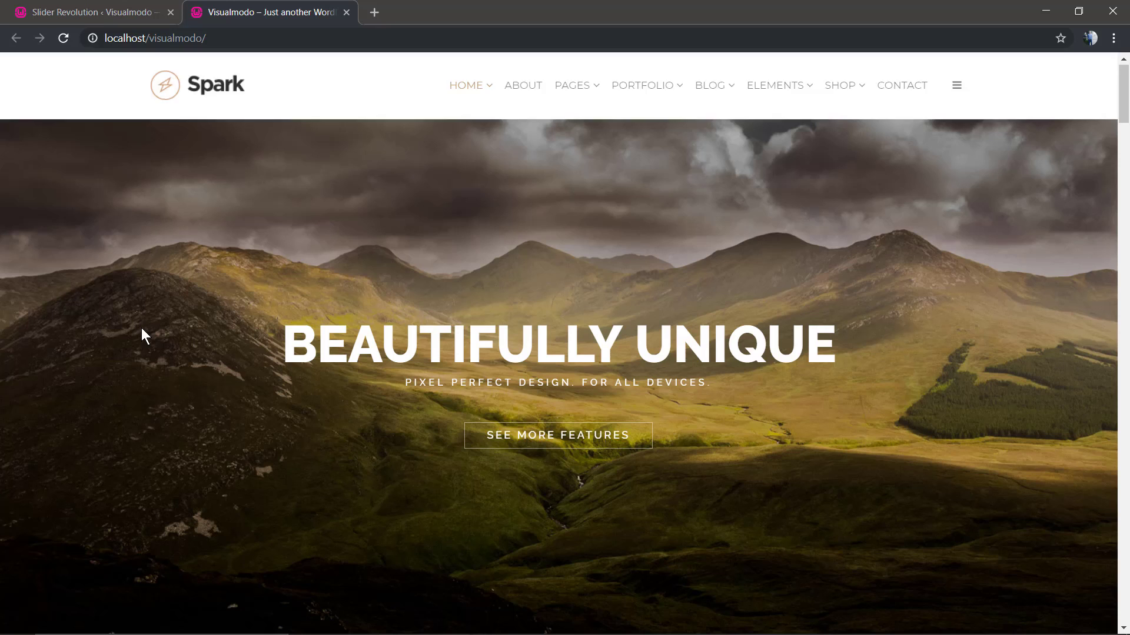
pyautogui.scroll(-4, 142, 327)
pyautogui.scroll(4, 141, 327)
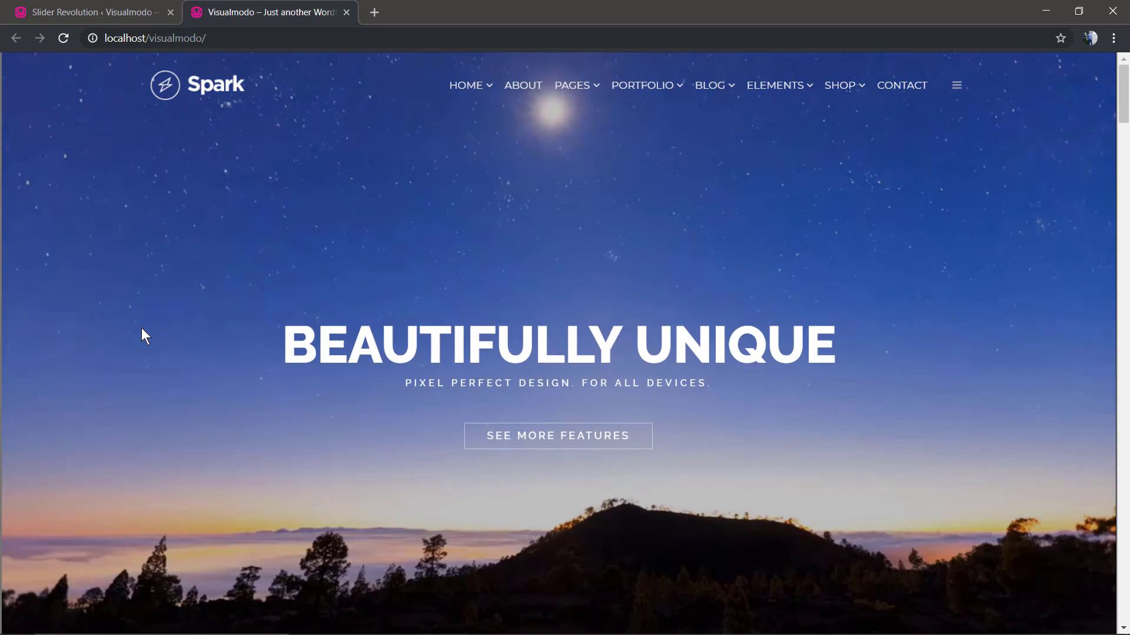
pyautogui.click(112, 12)
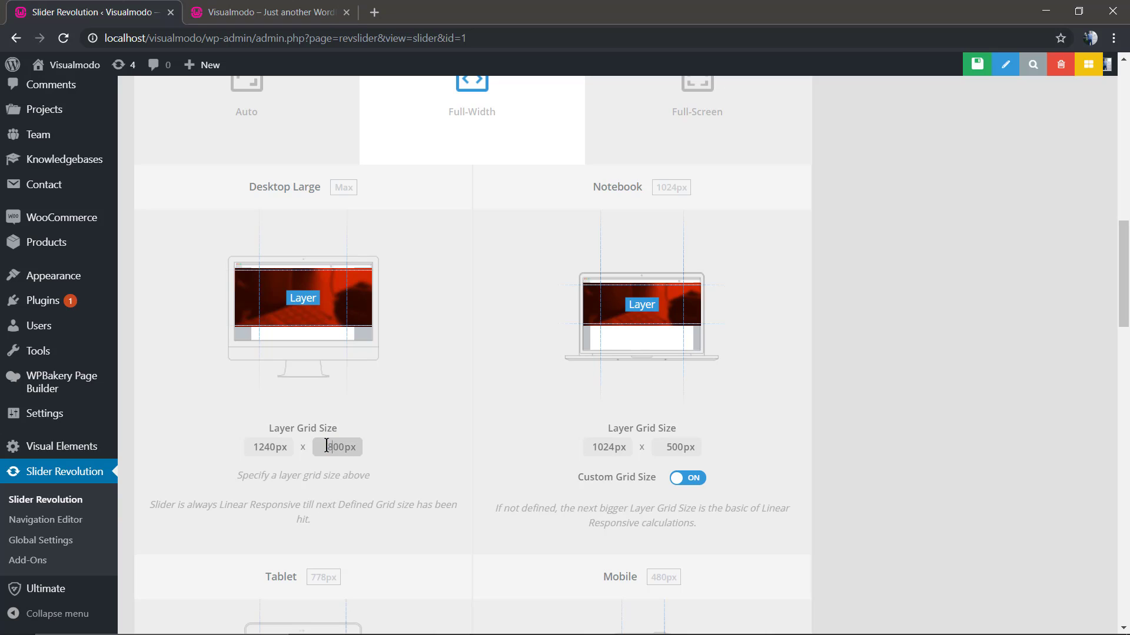
# - Save a 500px Desktop Large grid height and reload the Spark homepage to check it
pyautogui.click(436, 428)
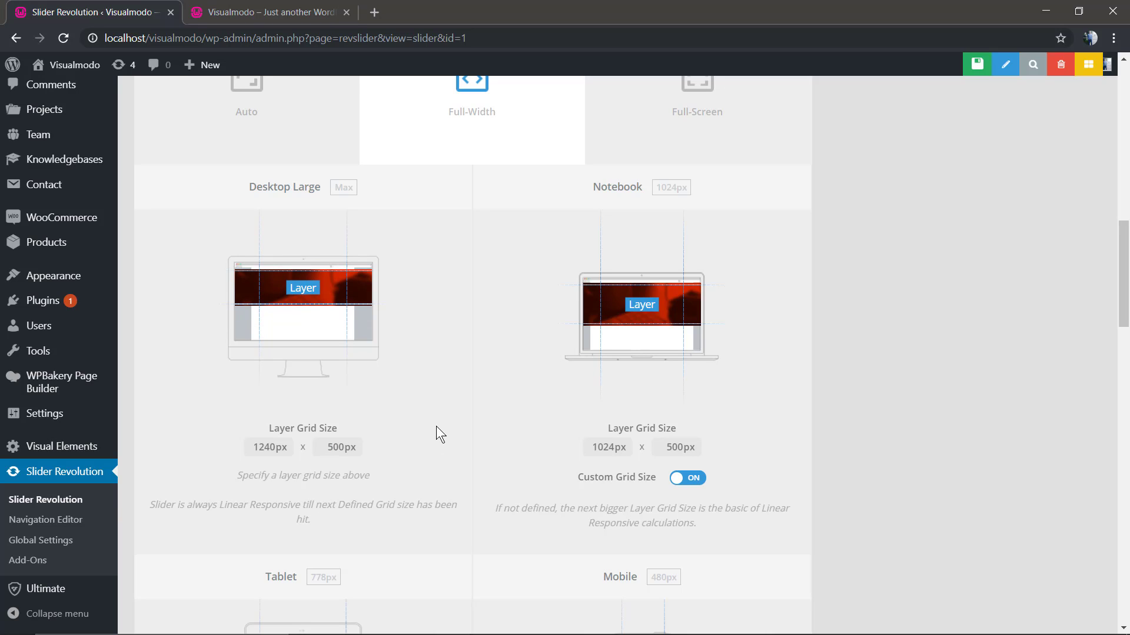
pyautogui.click(972, 66)
pyautogui.click(268, 11)
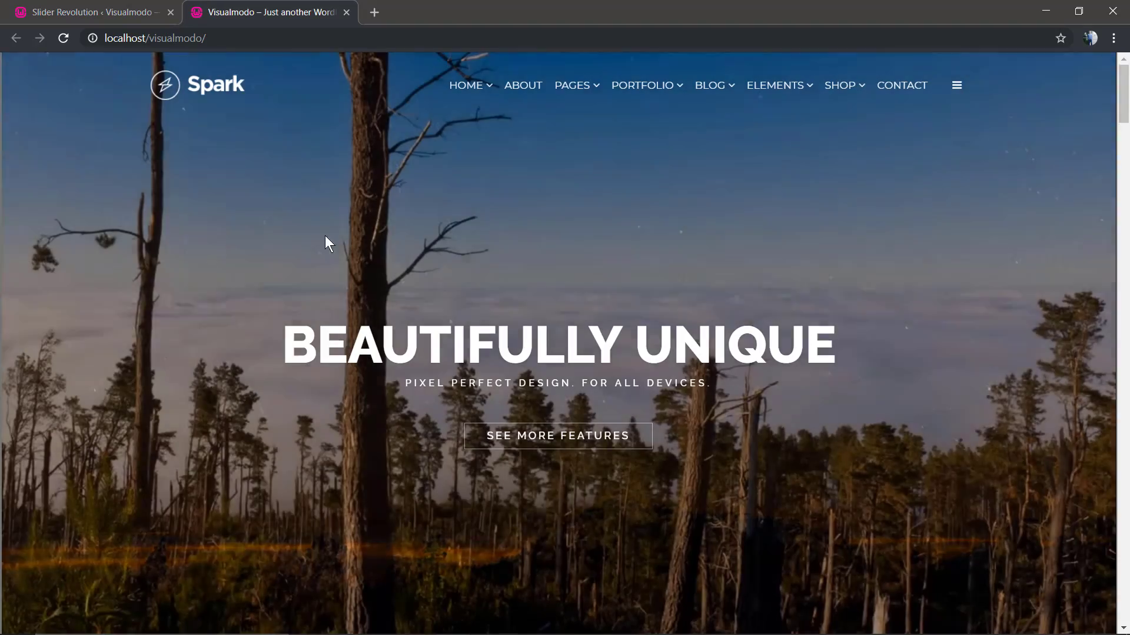
pyautogui.press('F5')
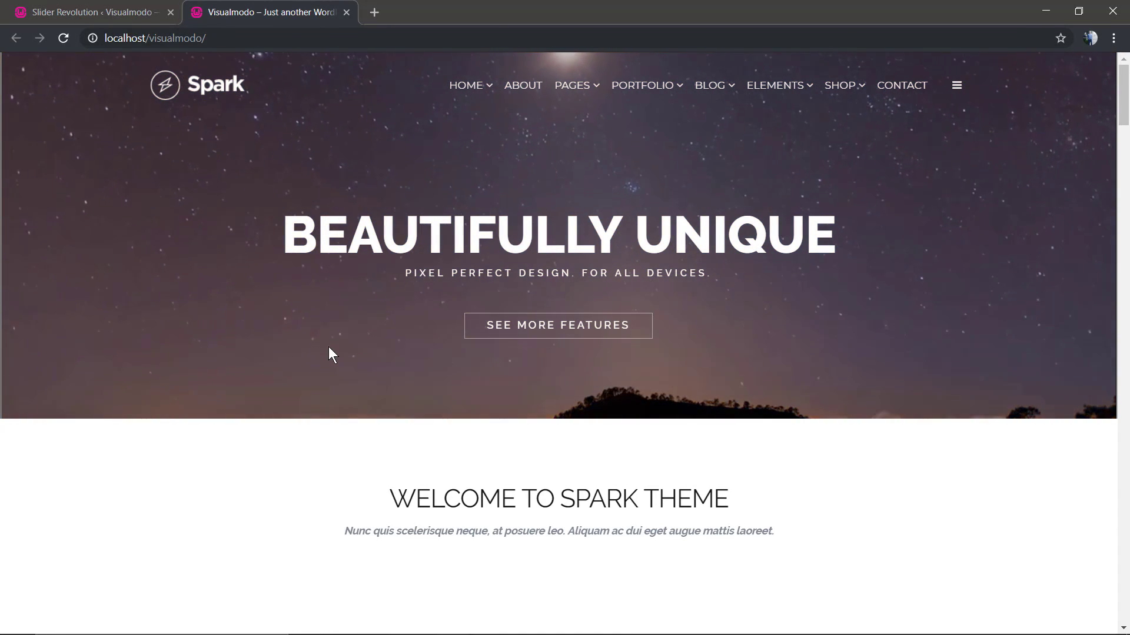
pyautogui.click(119, 8)
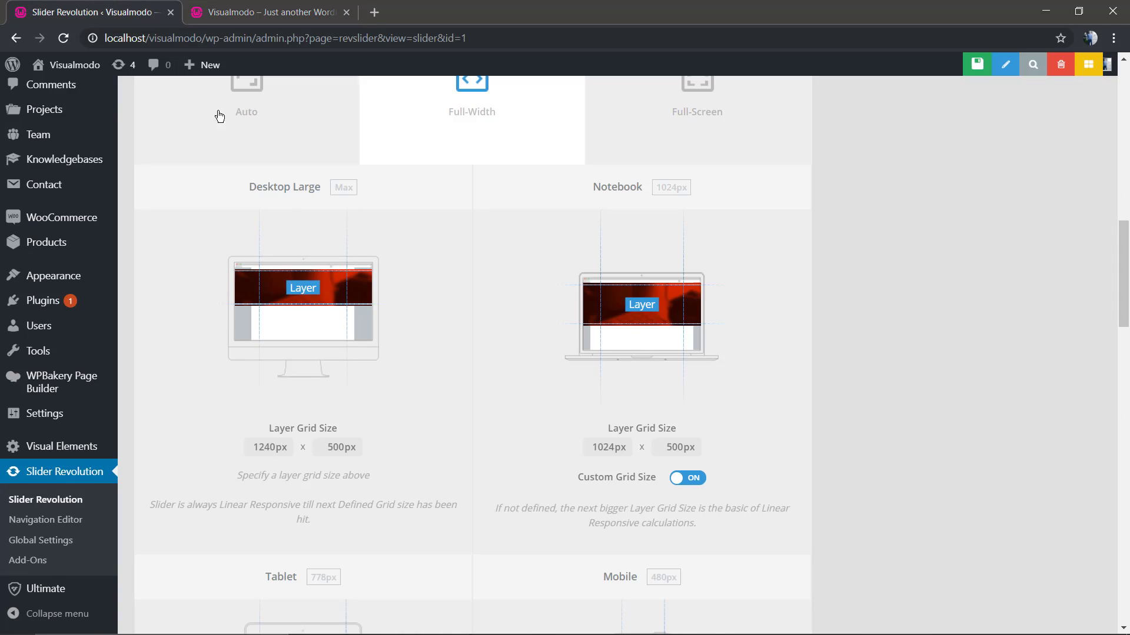
pyautogui.scroll(-4, 408, 387)
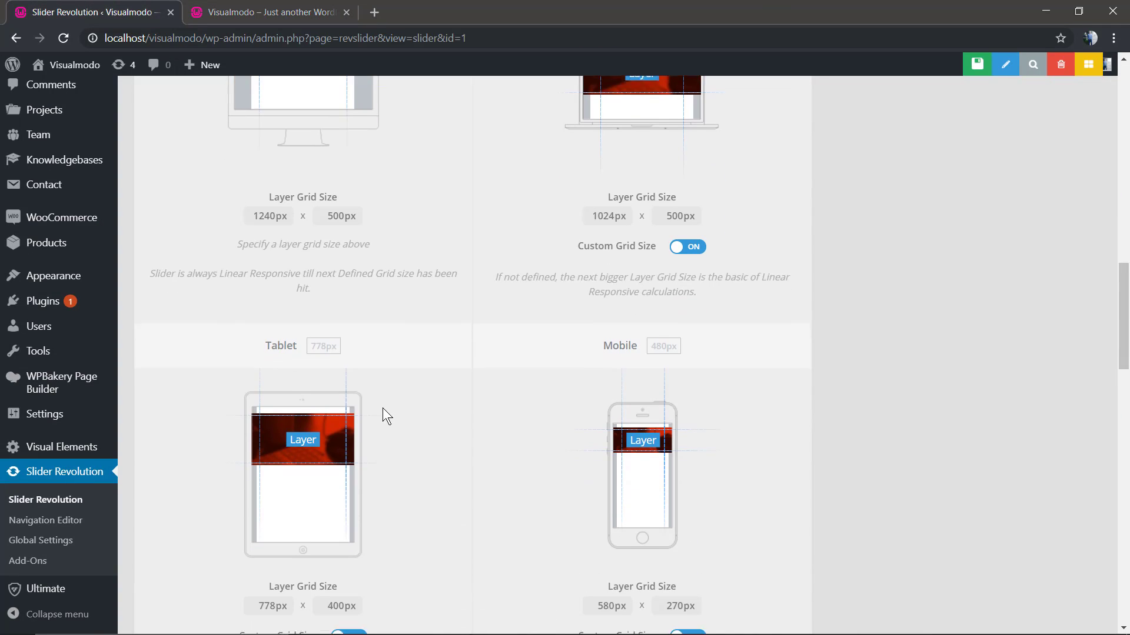
pyautogui.scroll(4, 376, 412)
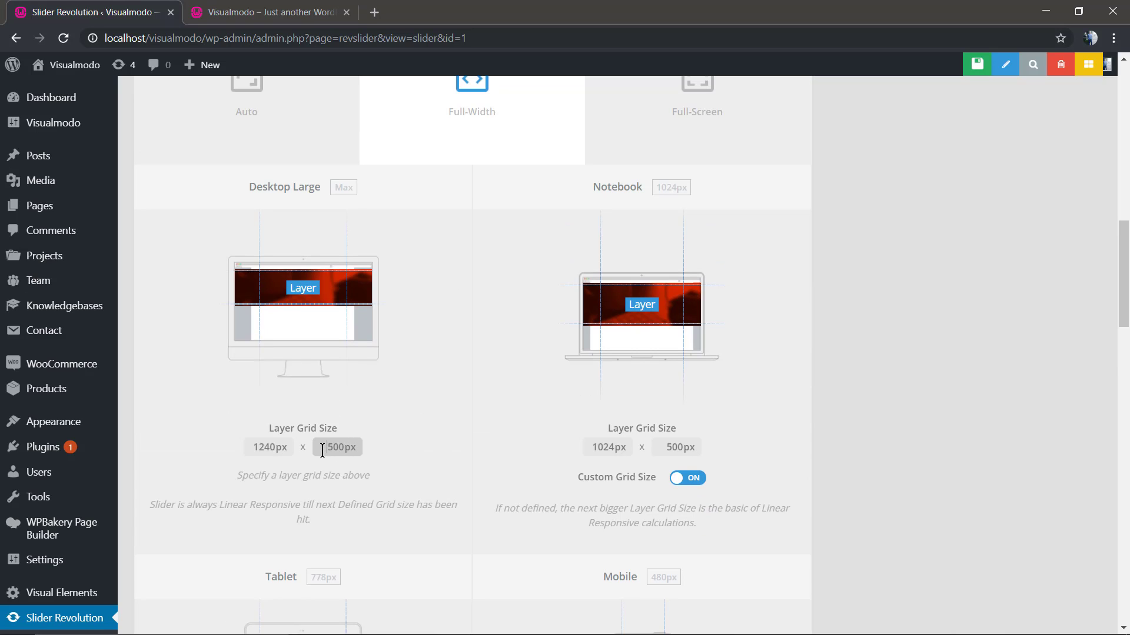
# - Switch the slider type from Hero Scene to Standard Slider and save the settings
pyautogui.scroll(4, 454, 435)
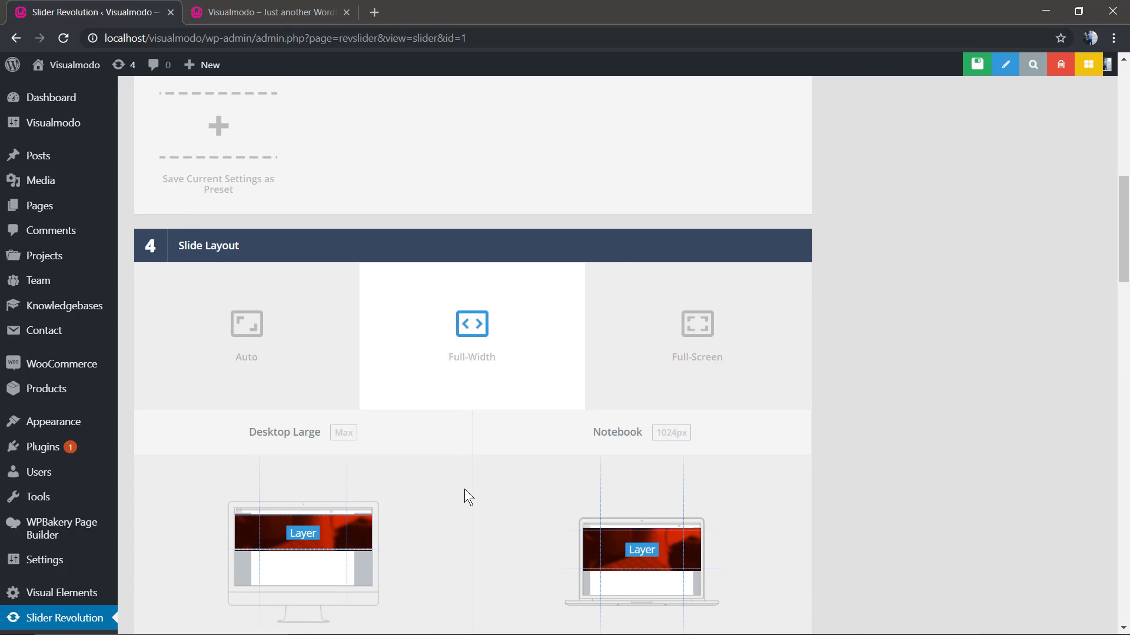
pyautogui.scroll(-4, 471, 414)
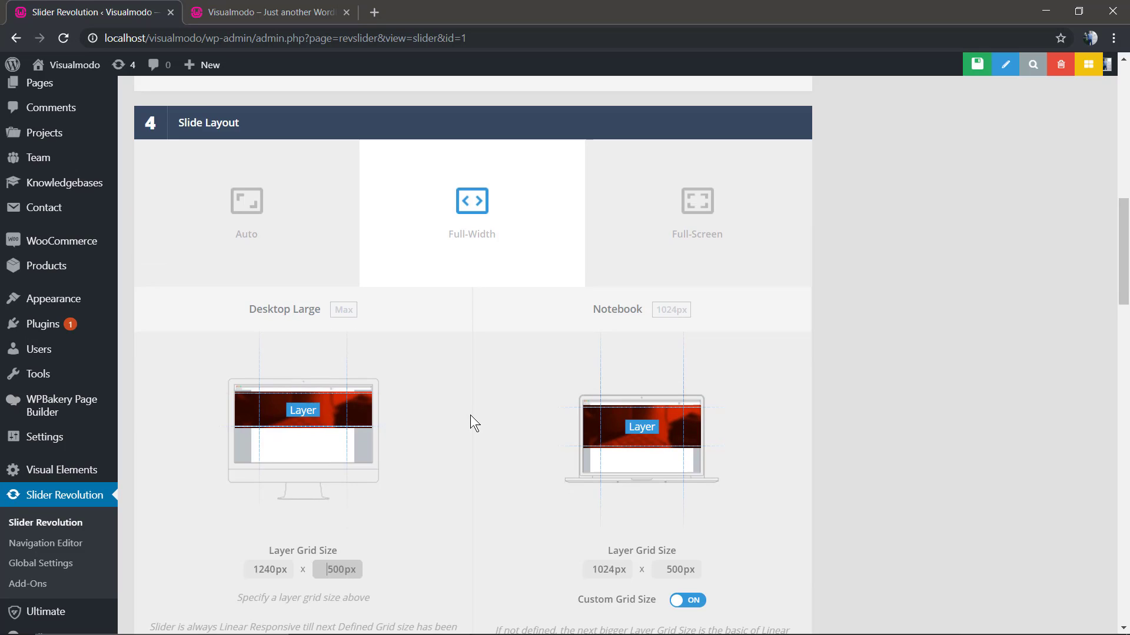
pyautogui.scroll(8, 436, 413)
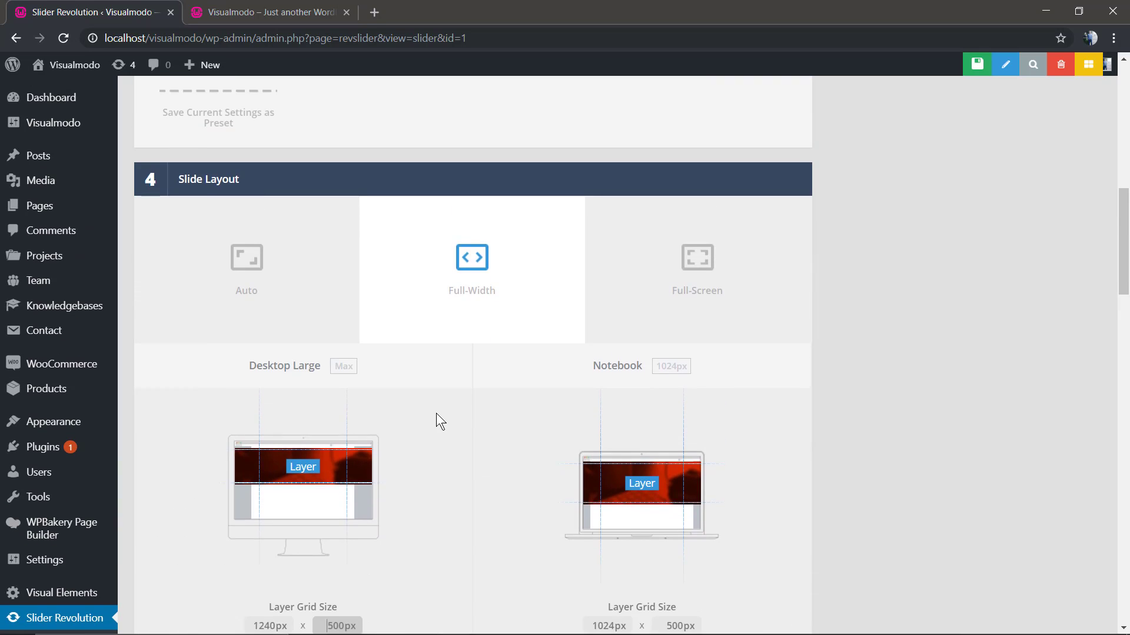
pyautogui.scroll(3, 438, 419)
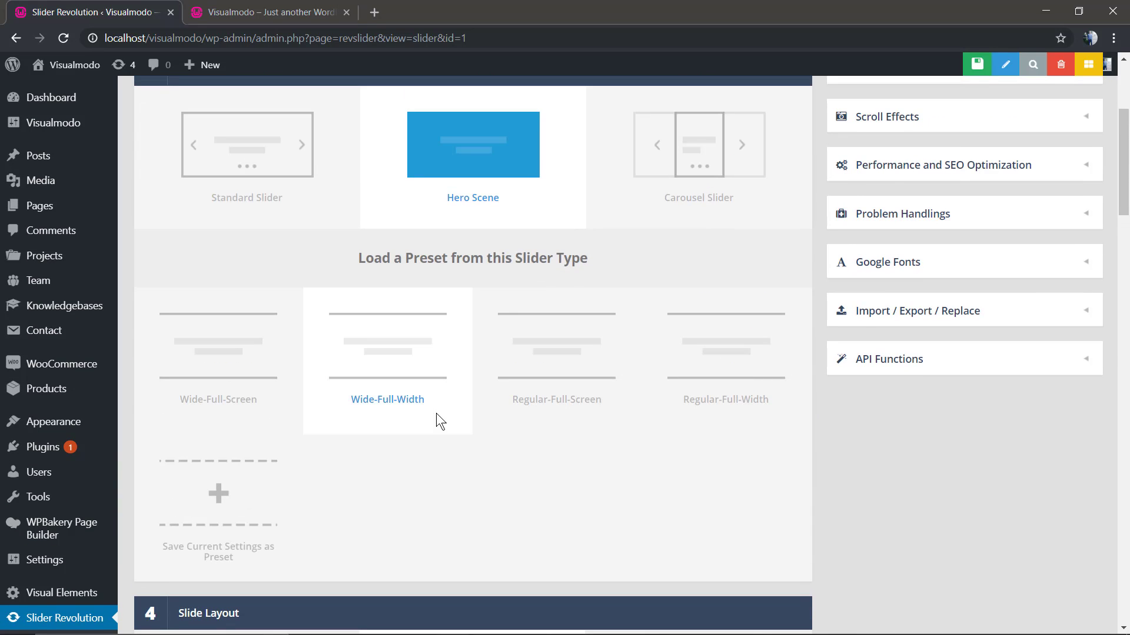
pyautogui.click(266, 184)
pyautogui.scroll(-9, 416, 330)
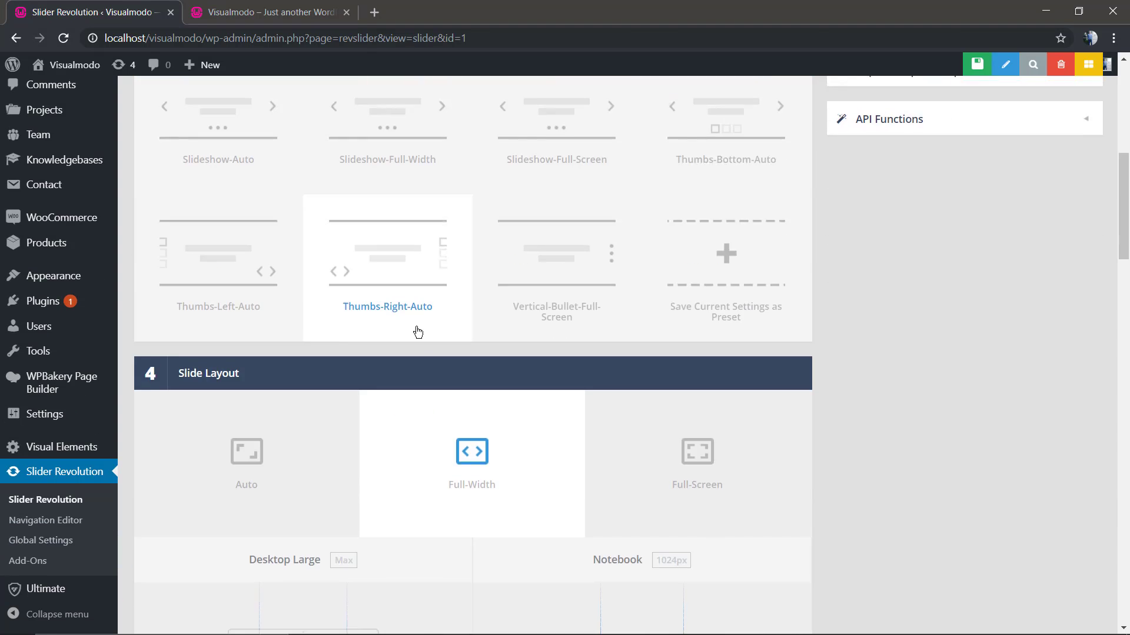
pyautogui.scroll(-2, 421, 453)
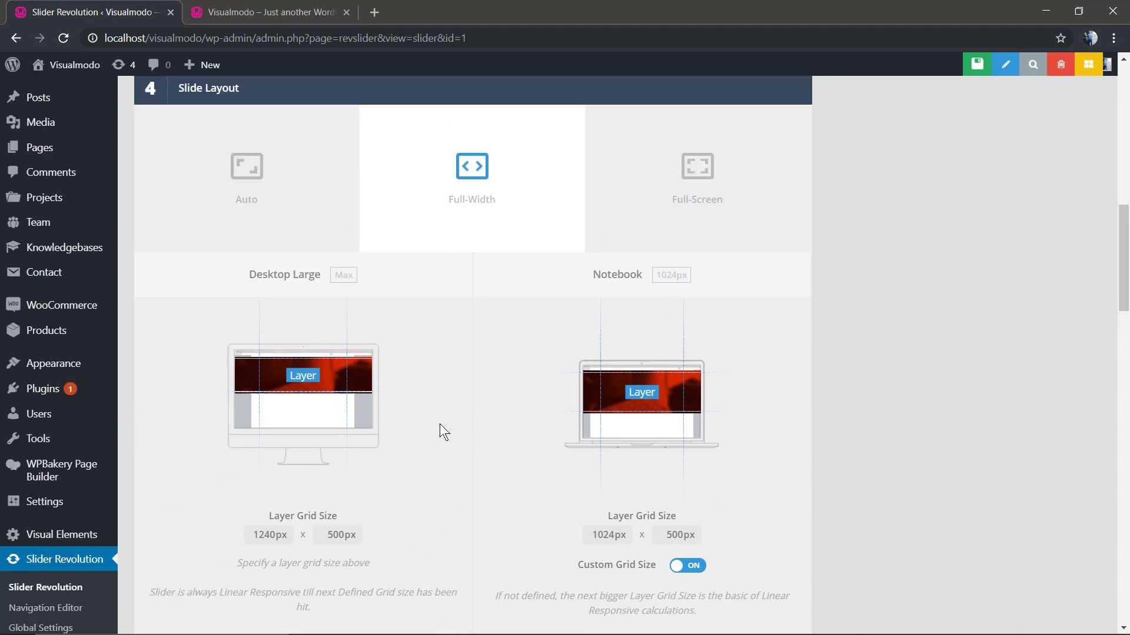
pyautogui.scroll(10, 440, 424)
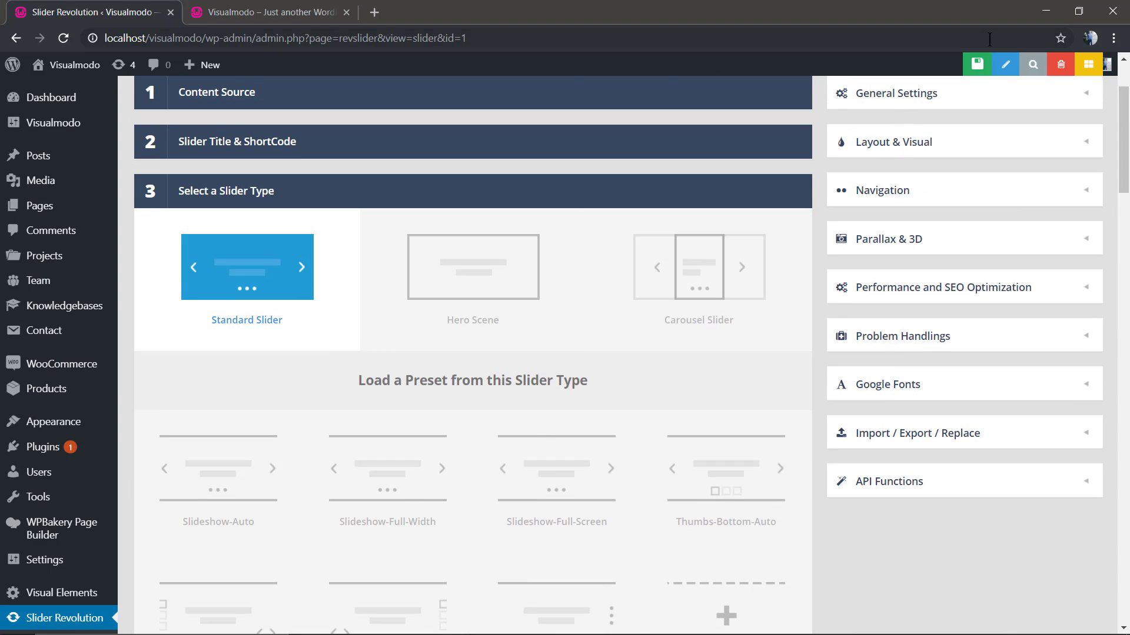
pyautogui.click(977, 64)
# - Reload the Spark homepage to view the shorter 500px slider
pyautogui.click(270, 12)
pyautogui.press('F5')
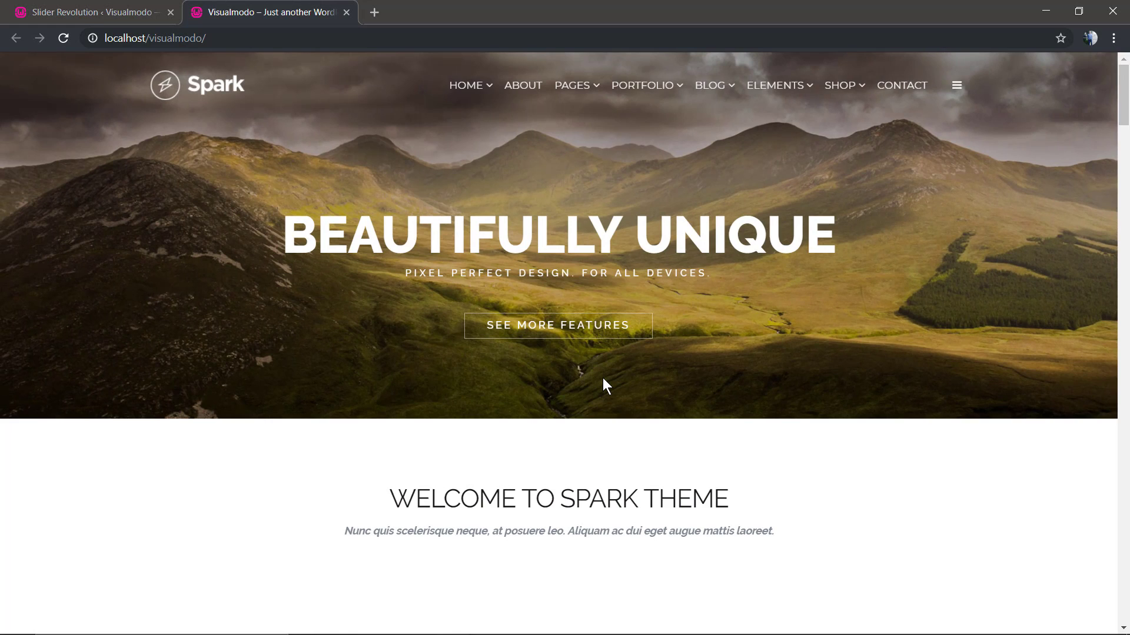
pyautogui.scroll(-2, 600, 380)
pyautogui.scroll(2, 592, 380)
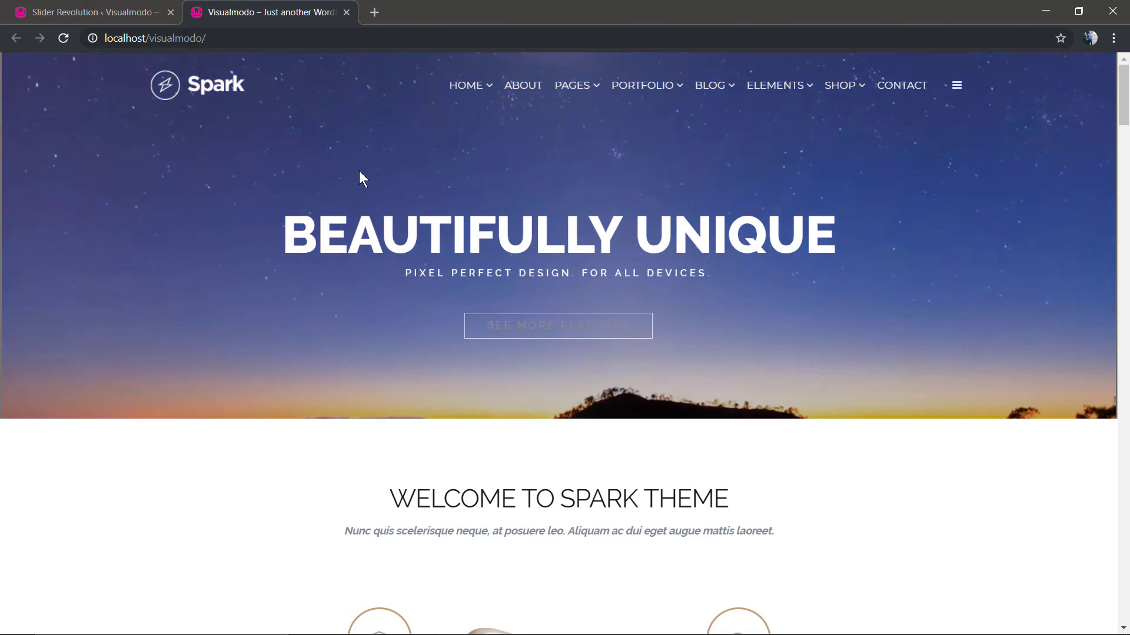
# - Save the current slider settings and reload the Spark homepage to preview them
pyautogui.click(82, 11)
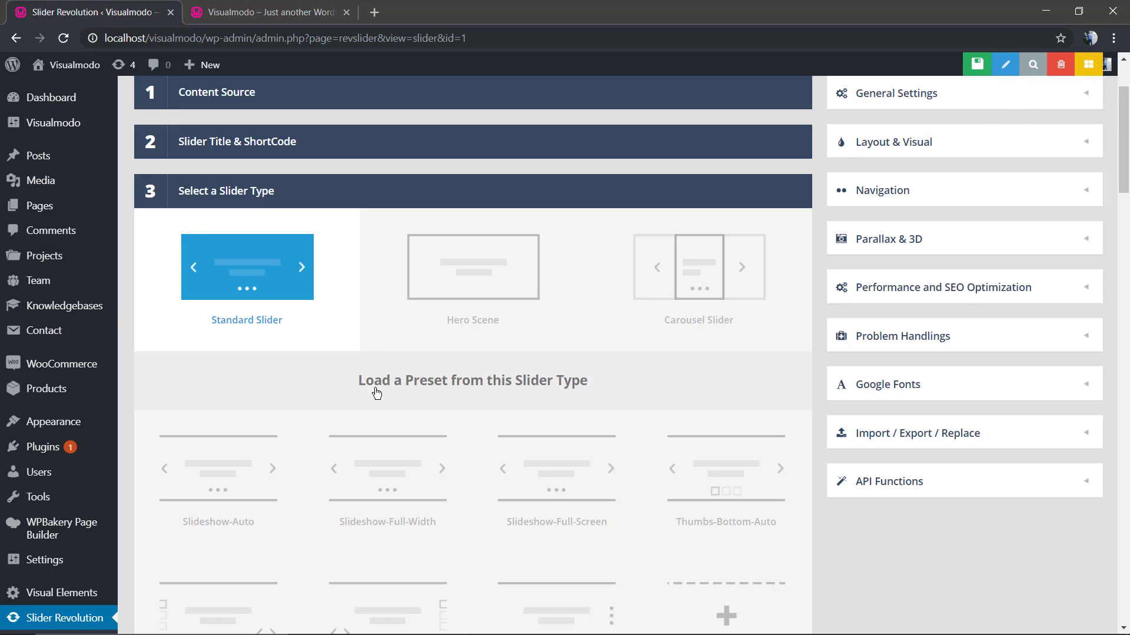
pyautogui.scroll(-6, 377, 393)
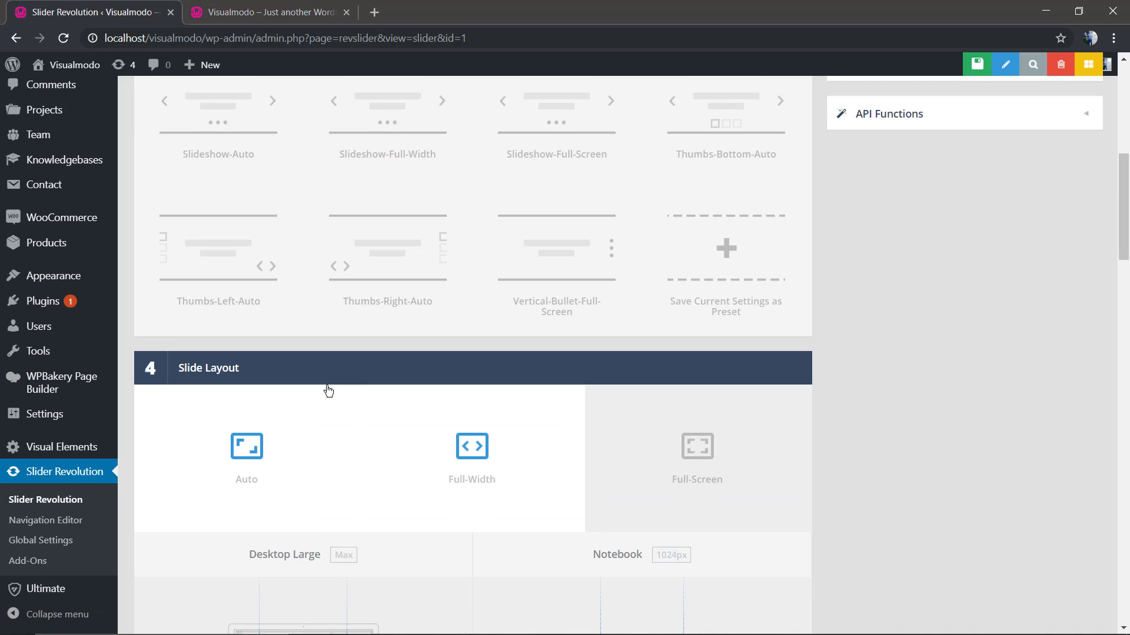
pyautogui.scroll(-2, 341, 398)
pyautogui.scroll(-2, 376, 442)
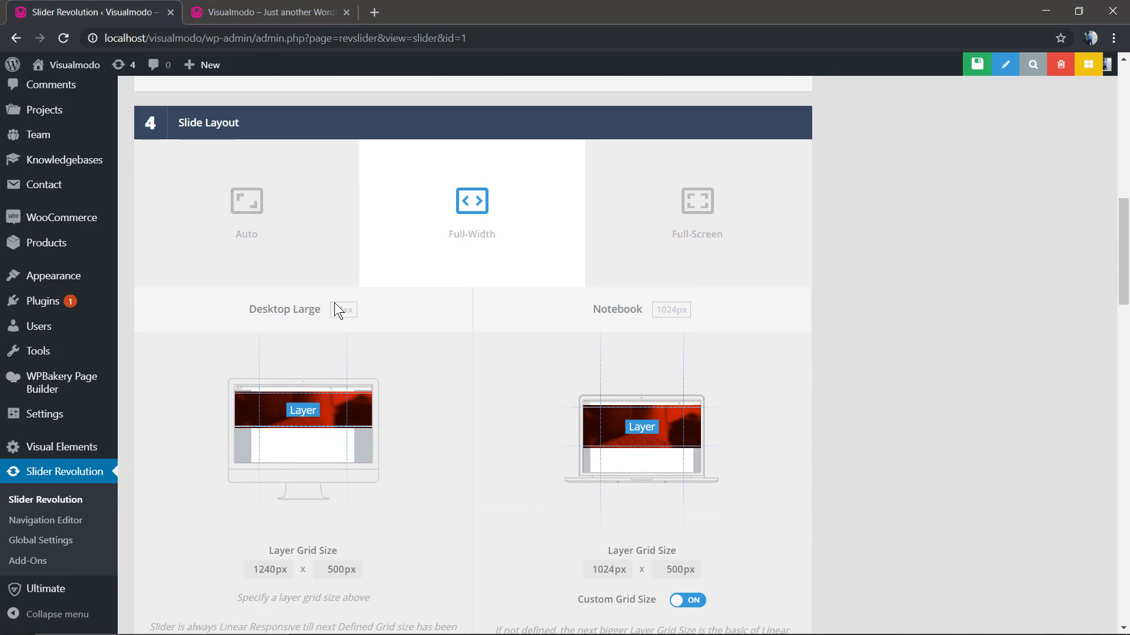
pyautogui.scroll(-2, 329, 327)
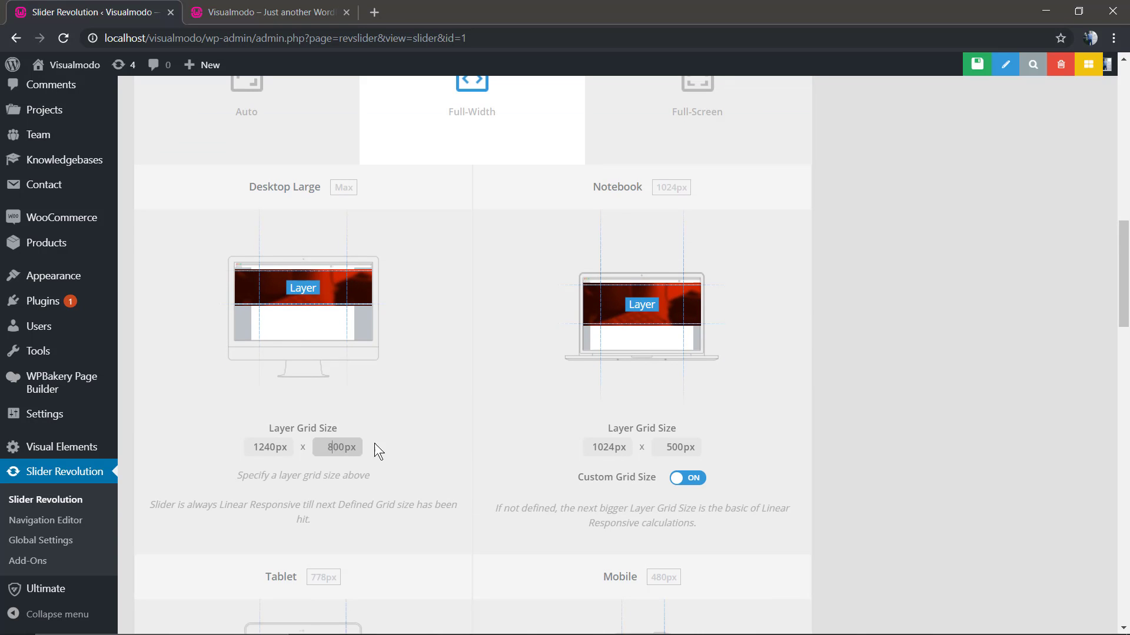
pyautogui.click(951, 66)
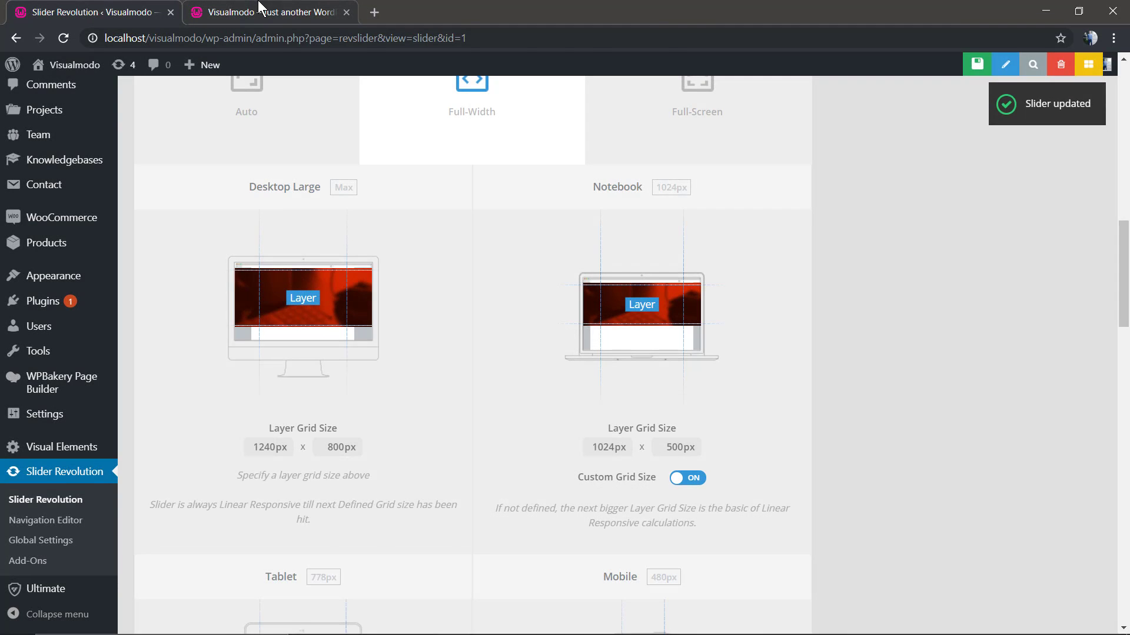
pyautogui.click(262, 11)
pyautogui.press('F5')
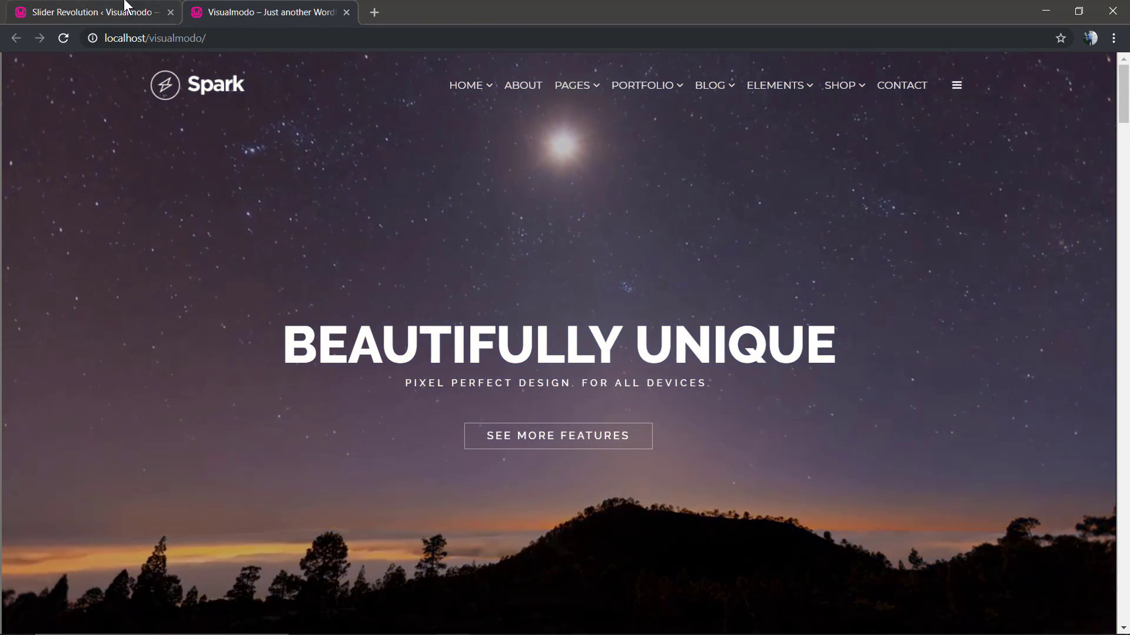
# - Set the Desktop Large grid height to 700px and save the slider settings
pyautogui.click(94, 12)
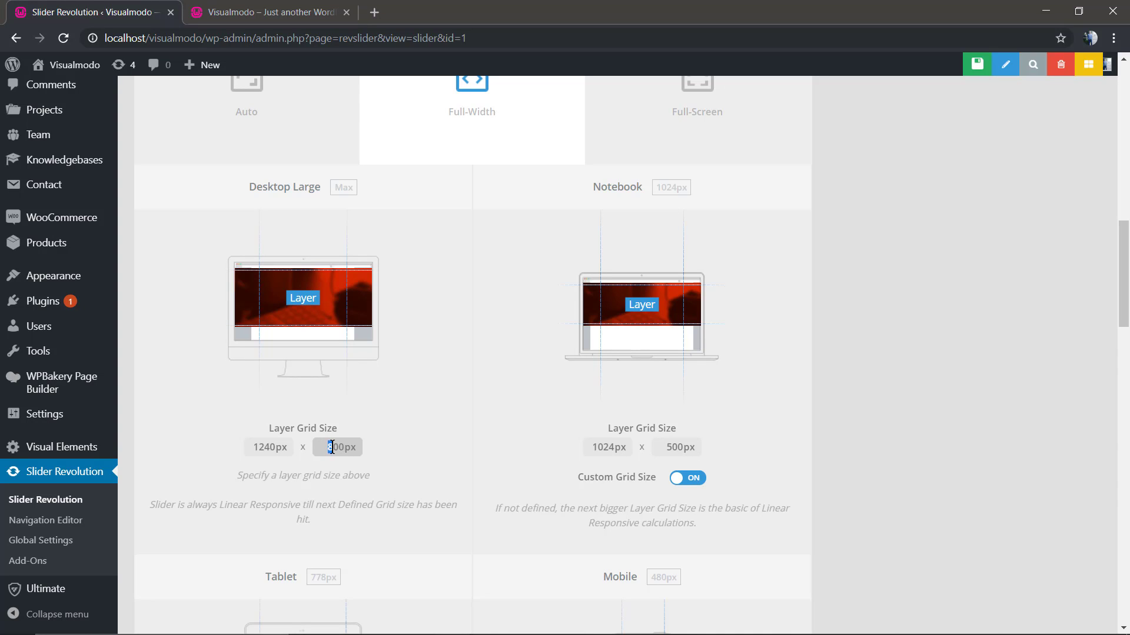
pyautogui.click(453, 432)
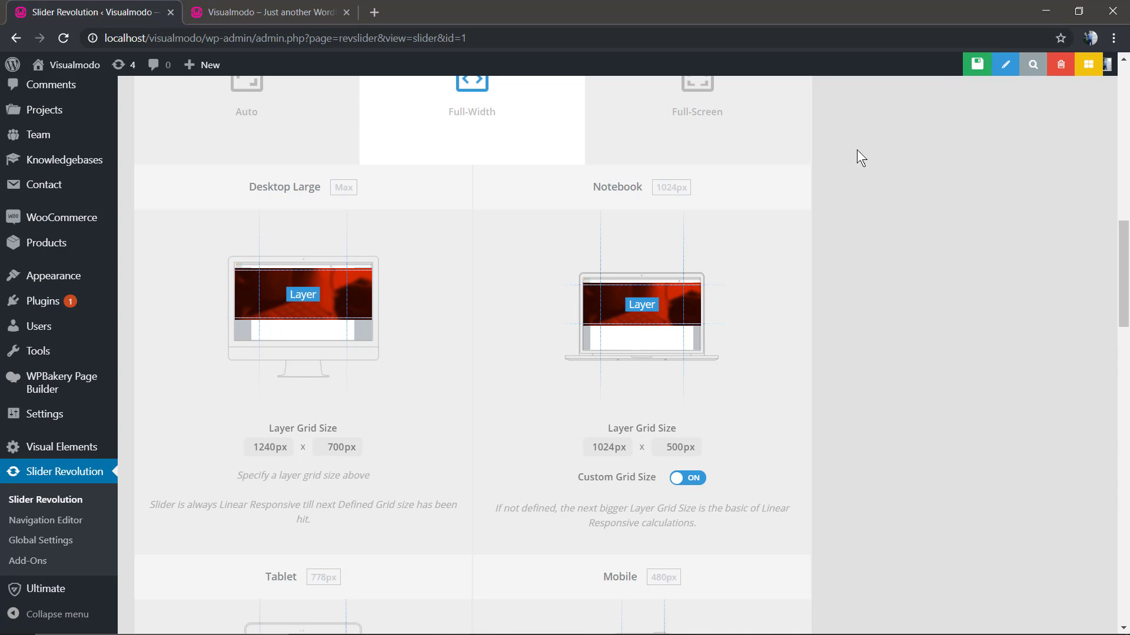
pyautogui.click(972, 66)
pyautogui.scroll(8, 588, 247)
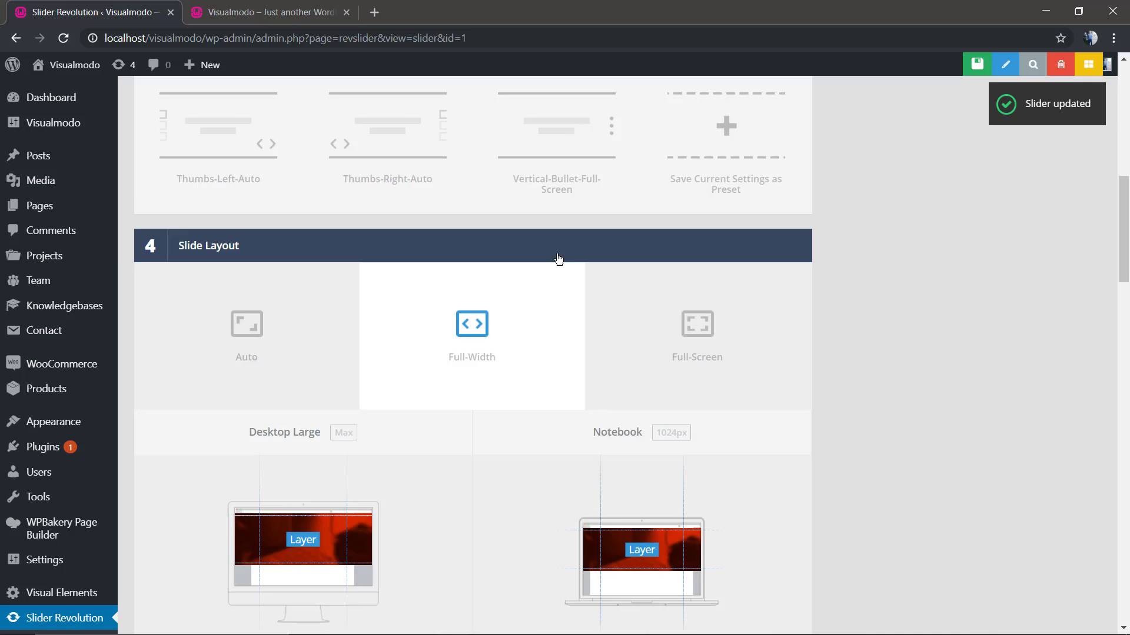
pyautogui.scroll(2, 522, 350)
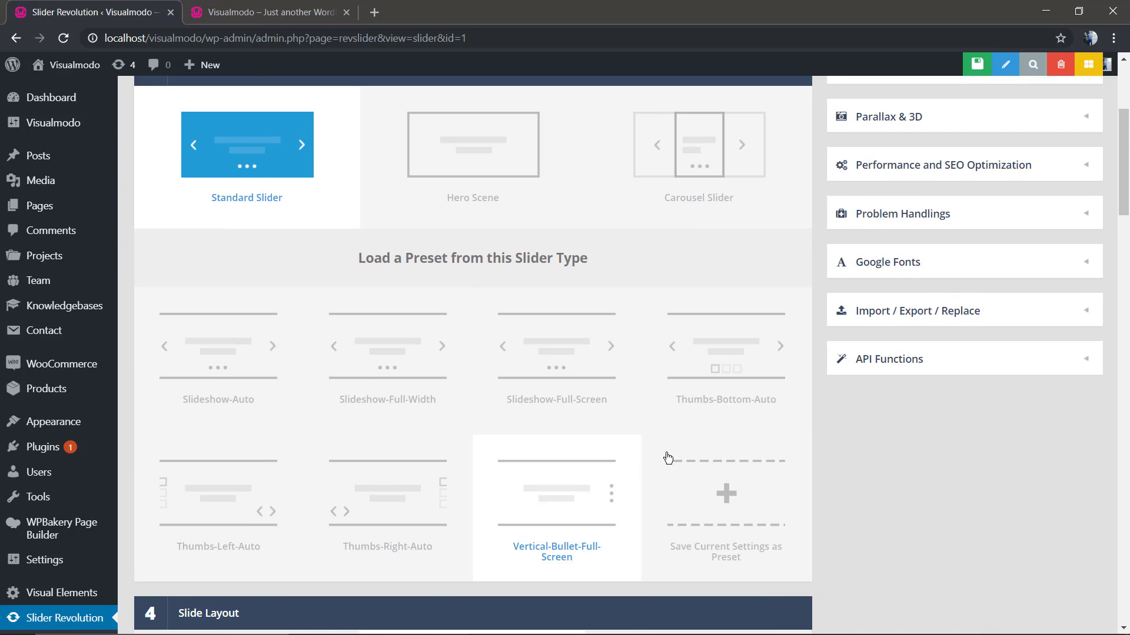
# - Switch the slider type back to Hero Scene, save, and compare against the live homepage
pyautogui.click(461, 153)
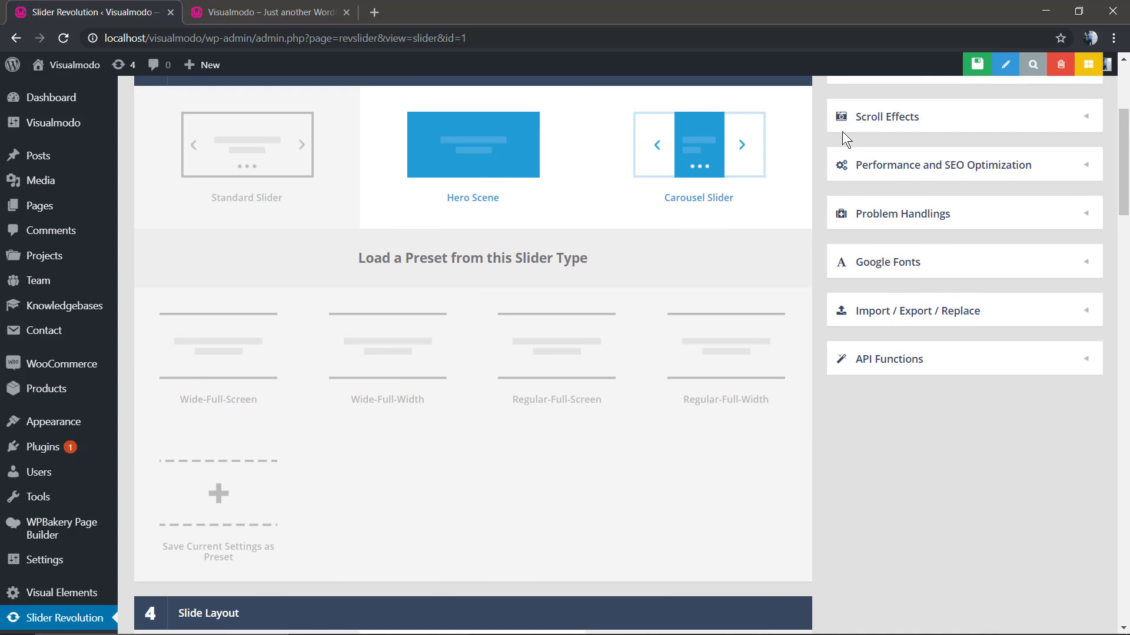
pyautogui.click(975, 64)
pyautogui.click(267, 12)
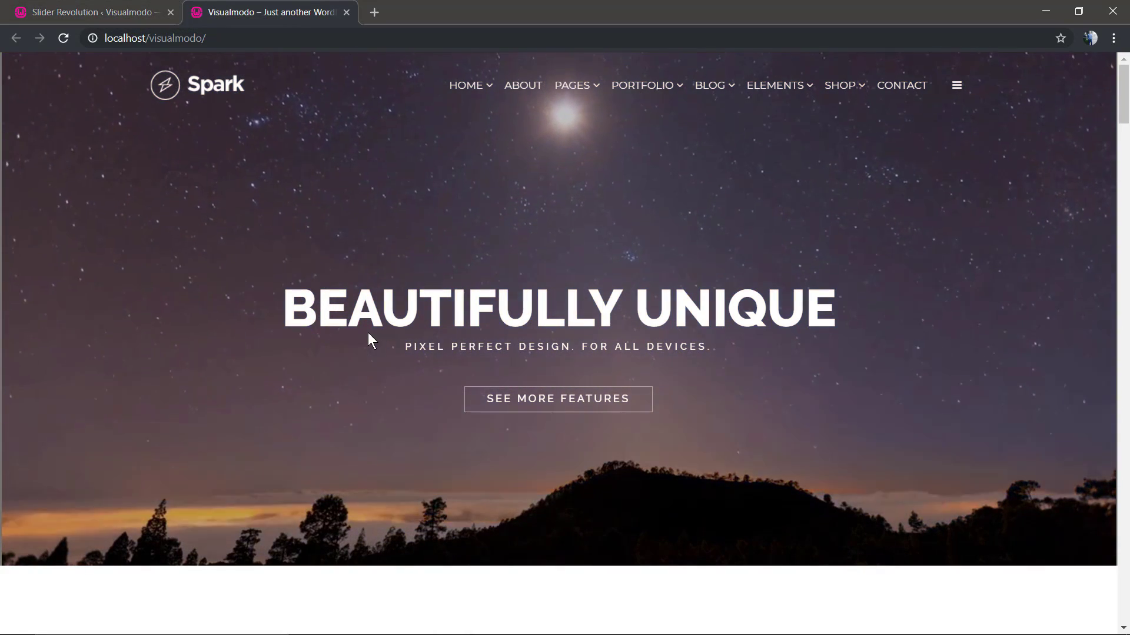
pyautogui.click(144, 10)
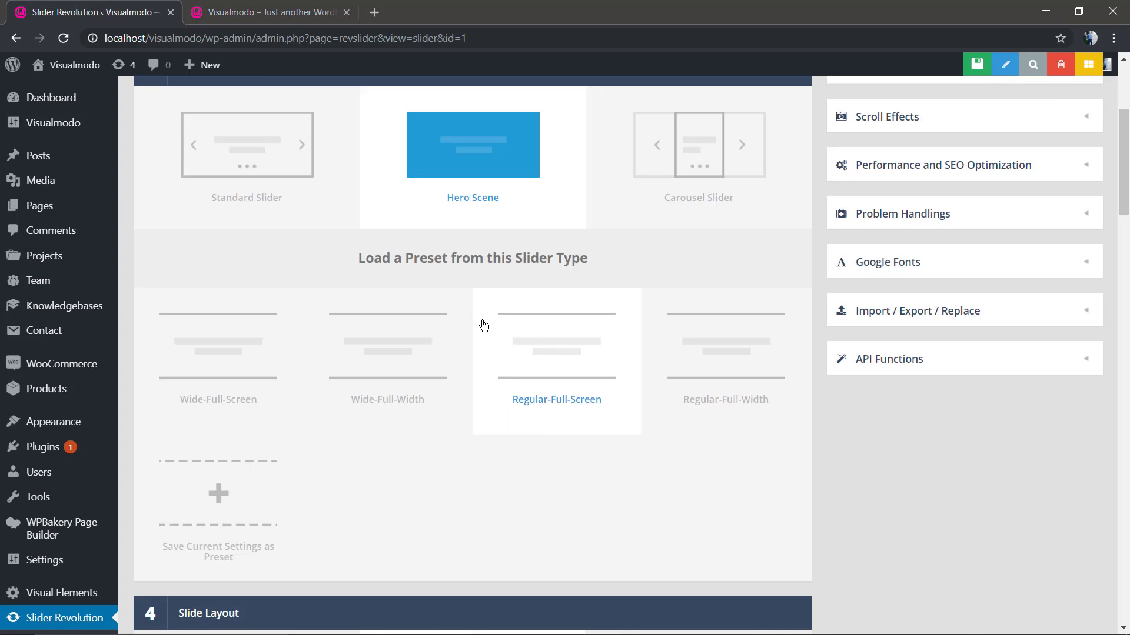
pyautogui.scroll(4, 484, 325)
pyautogui.click(283, 11)
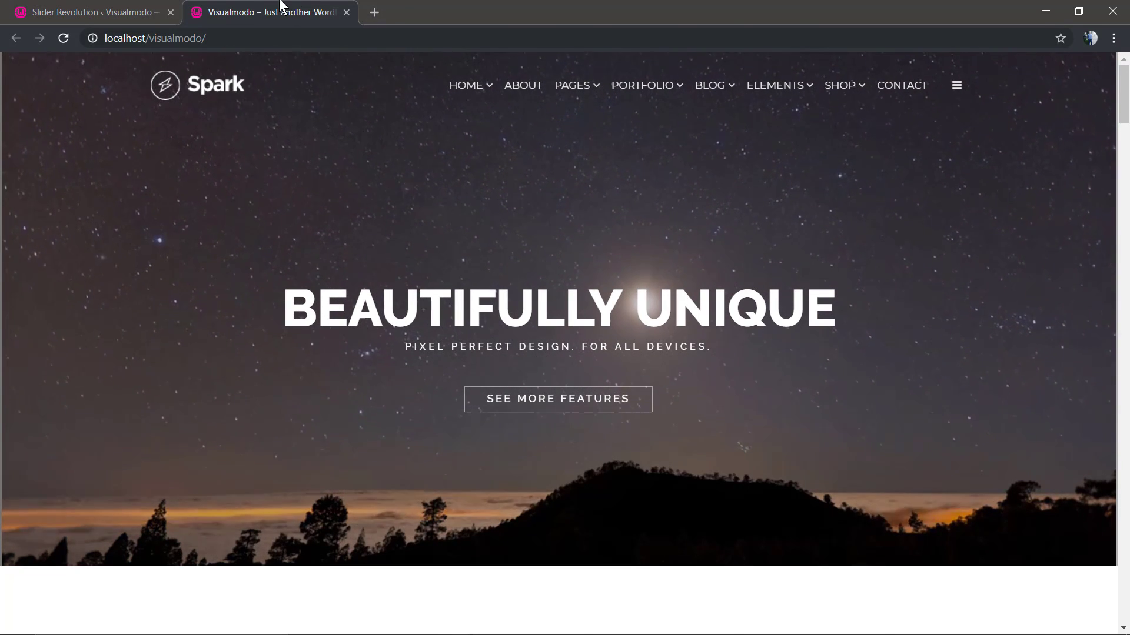
pyautogui.click(142, 9)
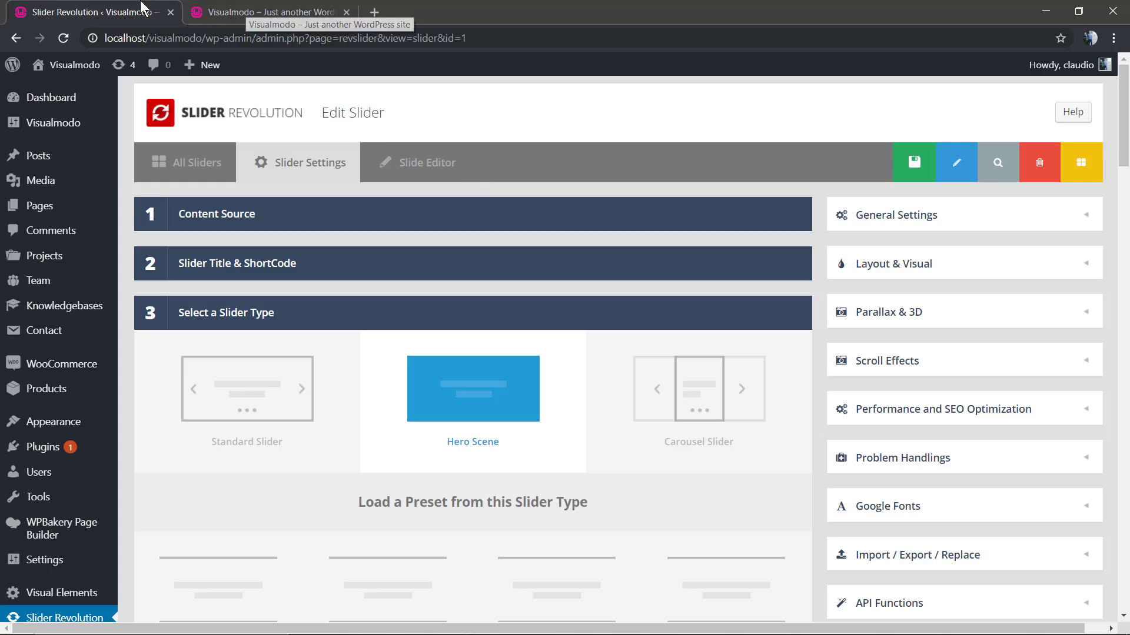
# - Move the headline, subtitle and features button higher, save the slide, and preview the homepage
pyautogui.click(414, 163)
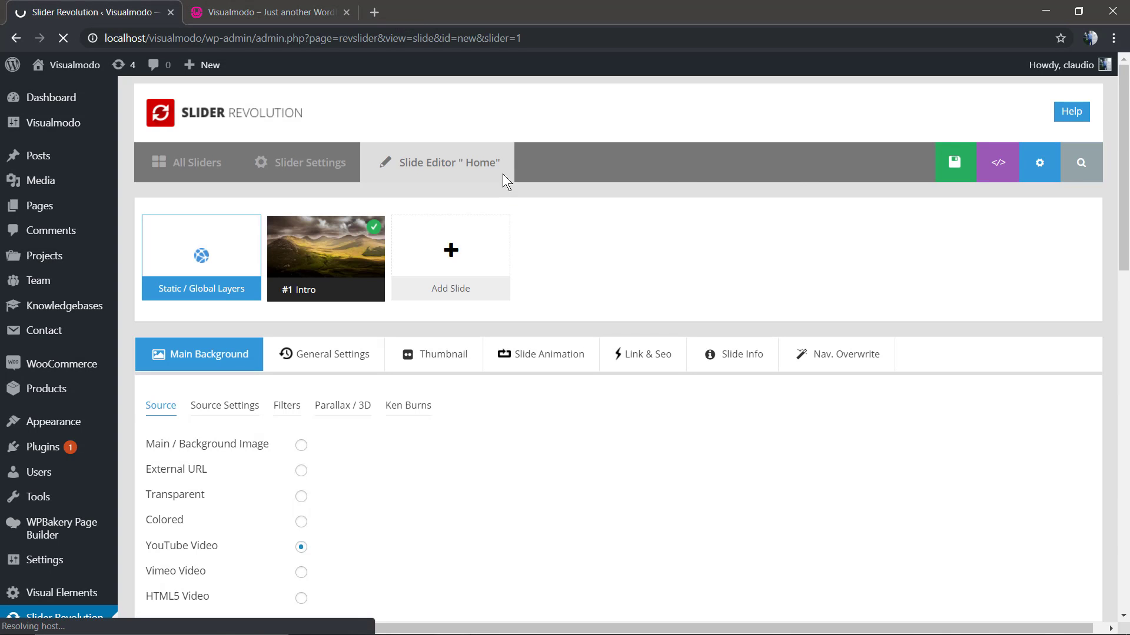
pyautogui.scroll(-10, 364, 289)
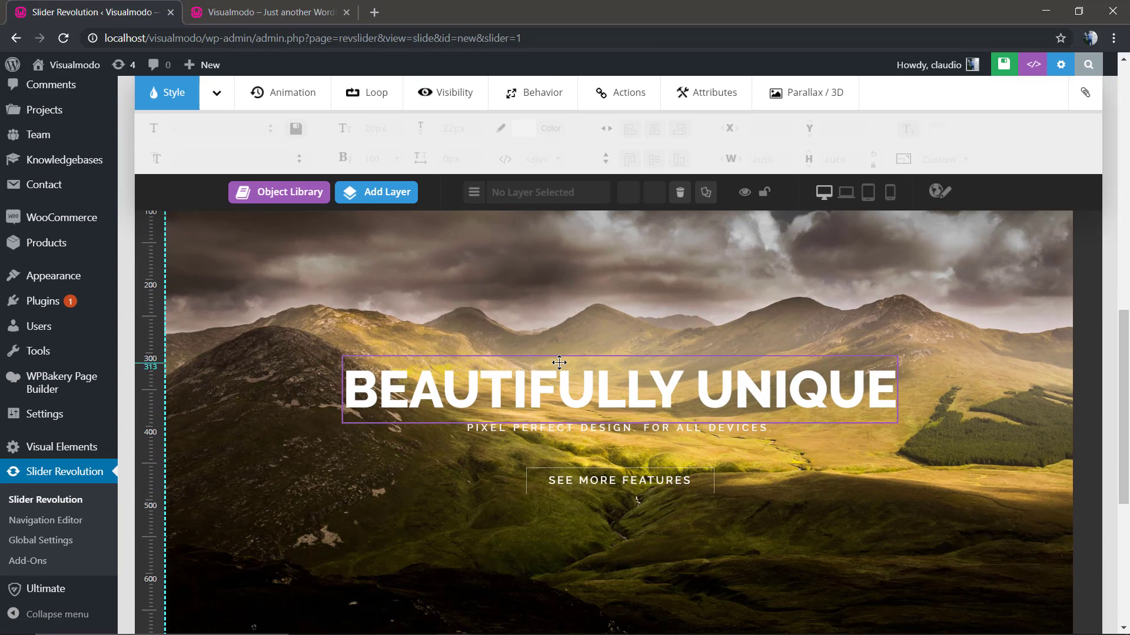
pyautogui.click(569, 372)
pyautogui.click(588, 454)
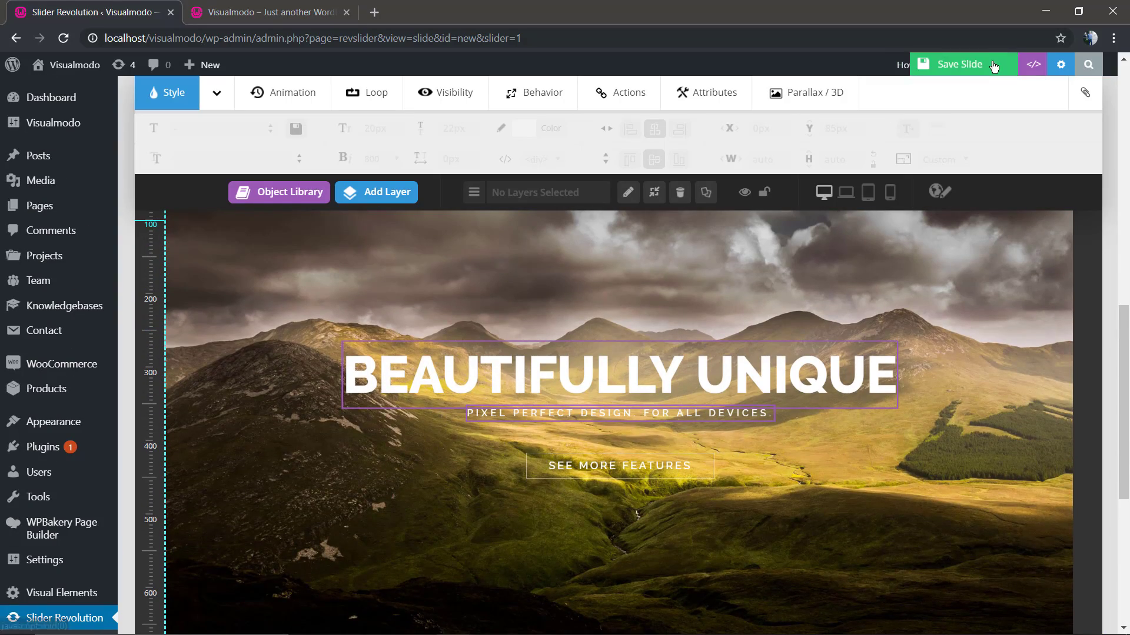
pyautogui.click(1000, 64)
pyautogui.click(300, 11)
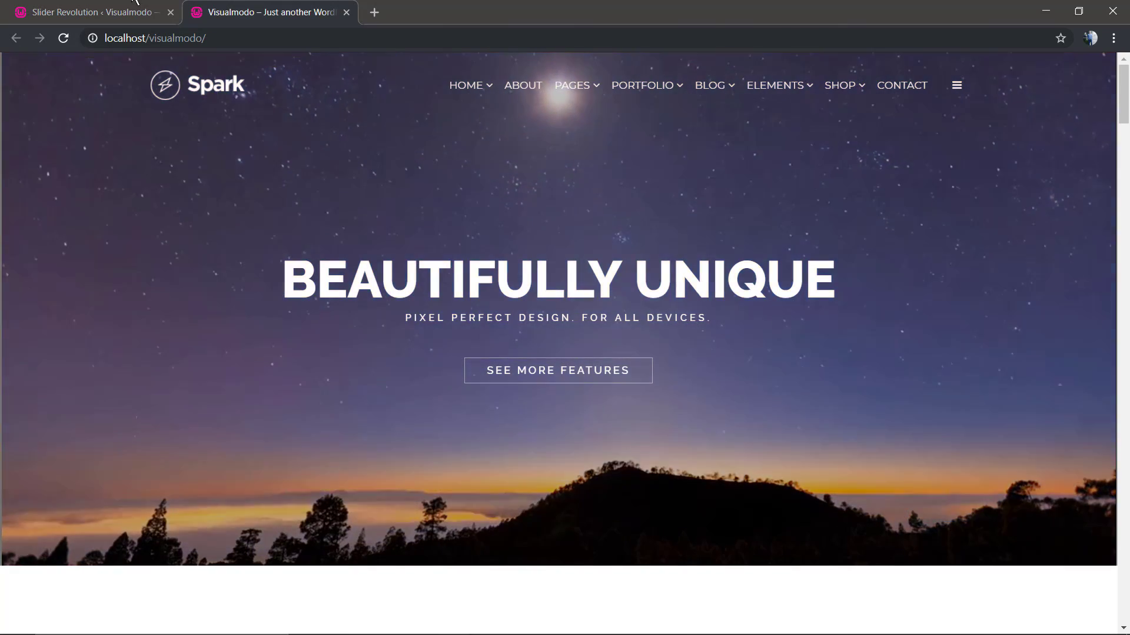
pyautogui.click(134, 4)
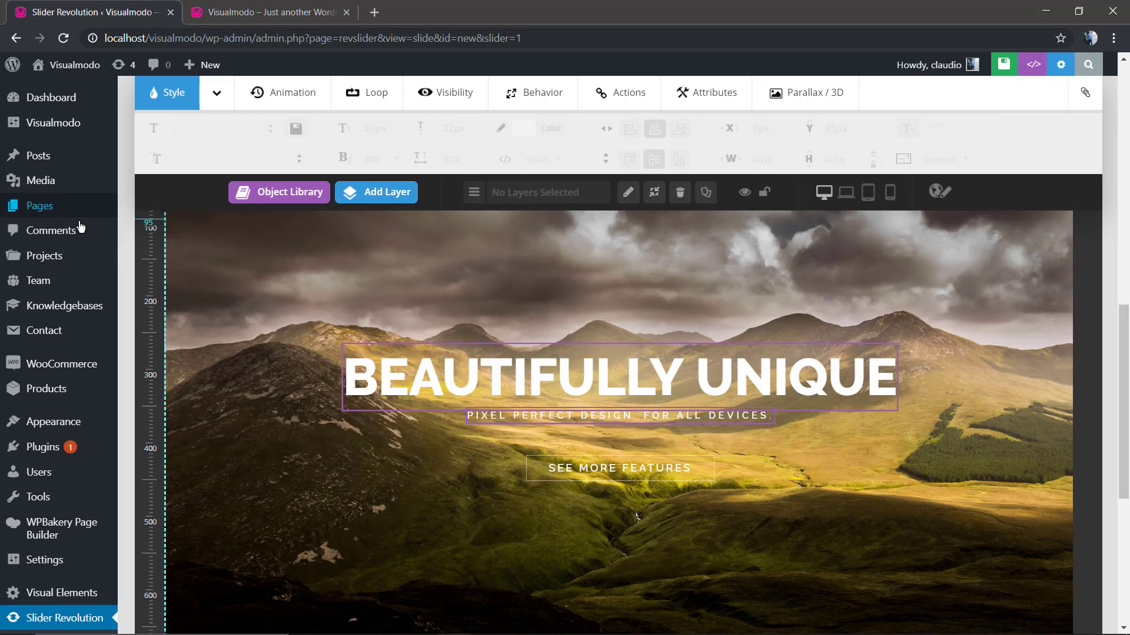
pyautogui.scroll(5, 80, 229)
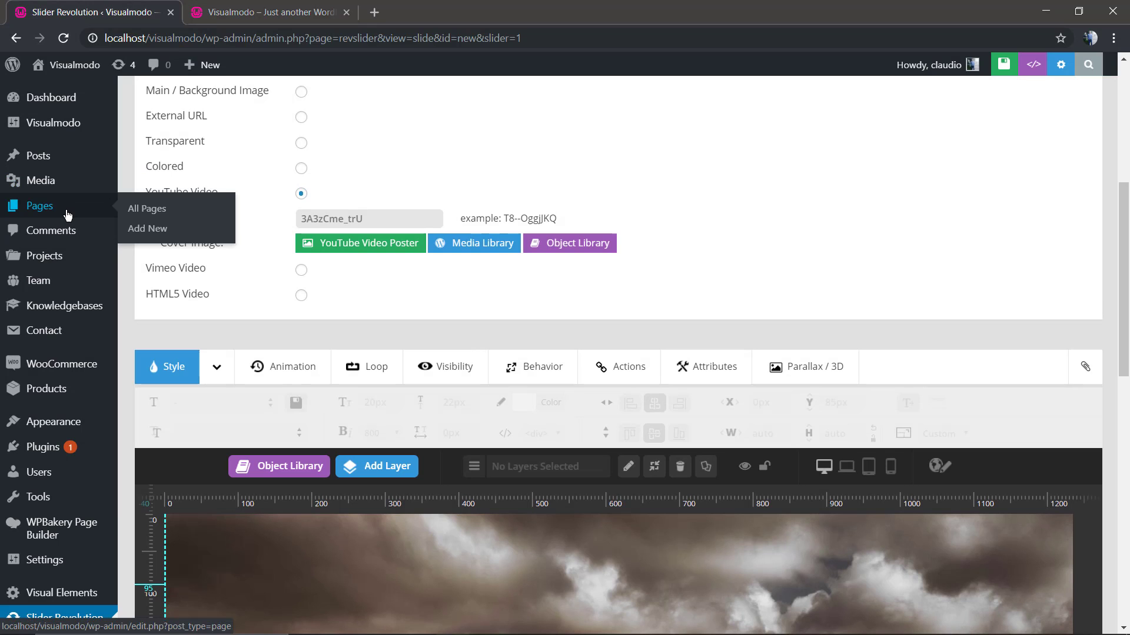
# - Open the Home page for editing from the Pages list
pyautogui.click(68, 215)
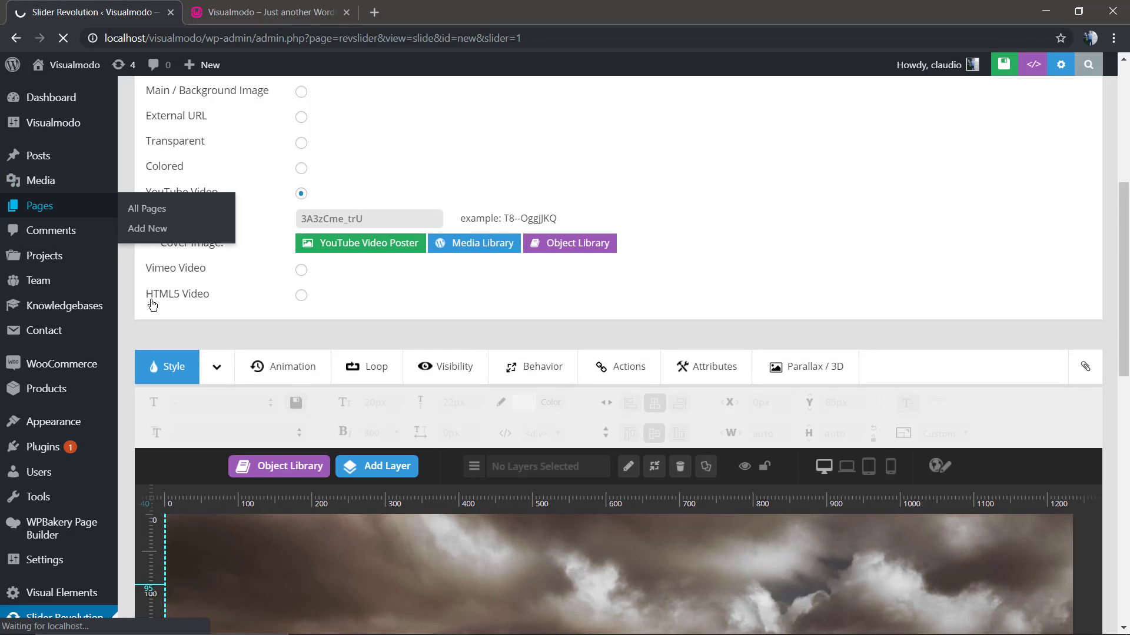
pyautogui.scroll(-8, 334, 229)
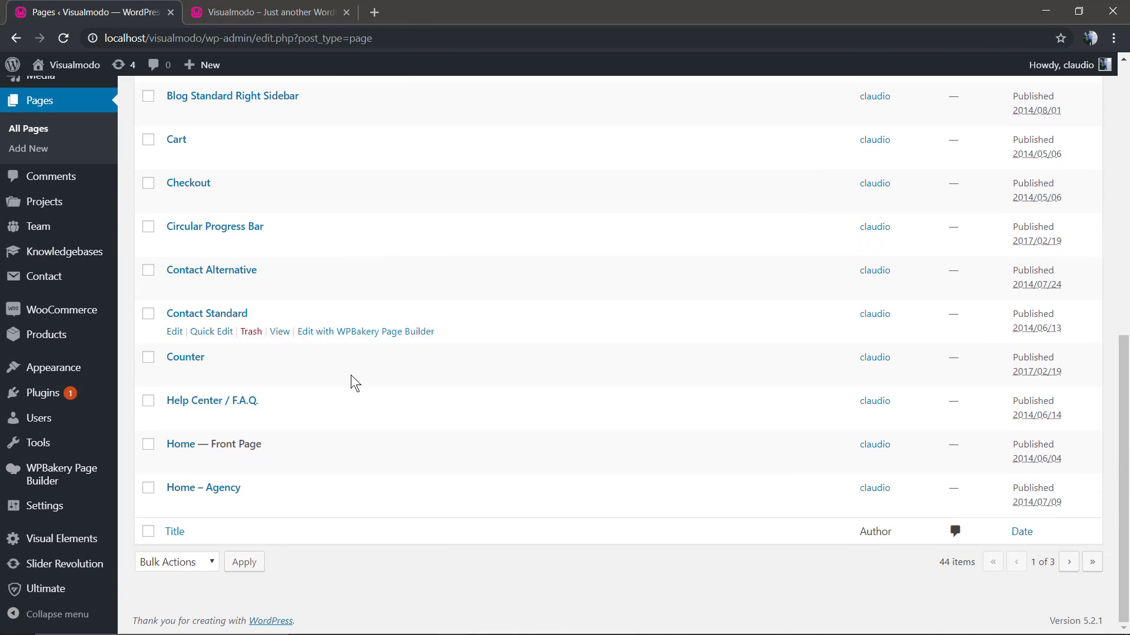
pyautogui.click(184, 445)
pyautogui.scroll(10, 383, 276)
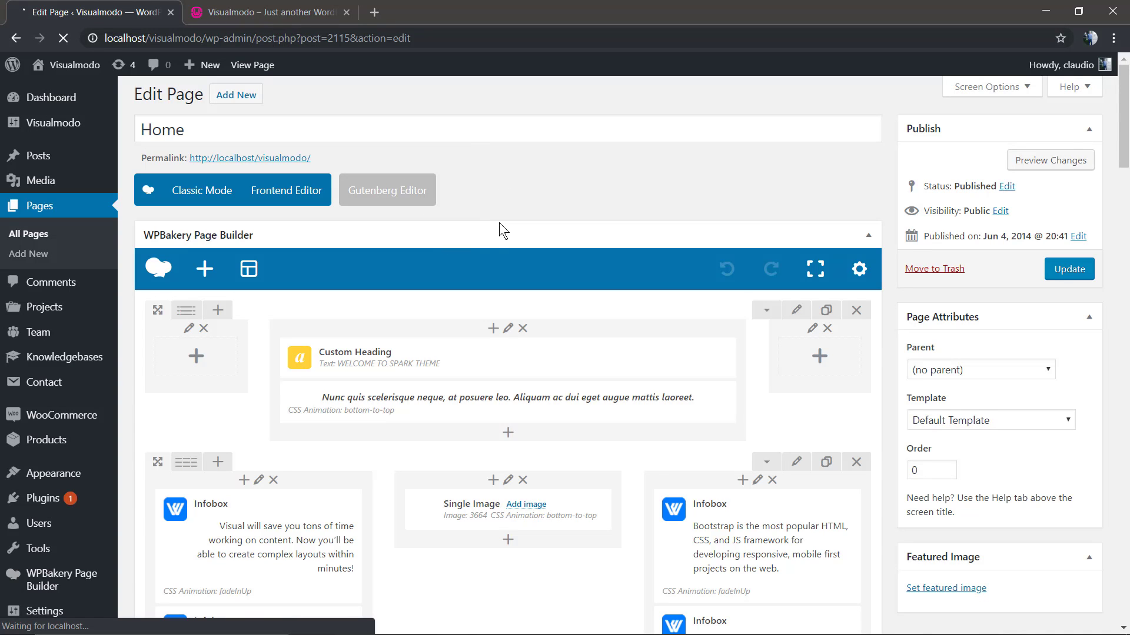
pyautogui.scroll(-5, 474, 268)
pyautogui.scroll(-20, 471, 261)
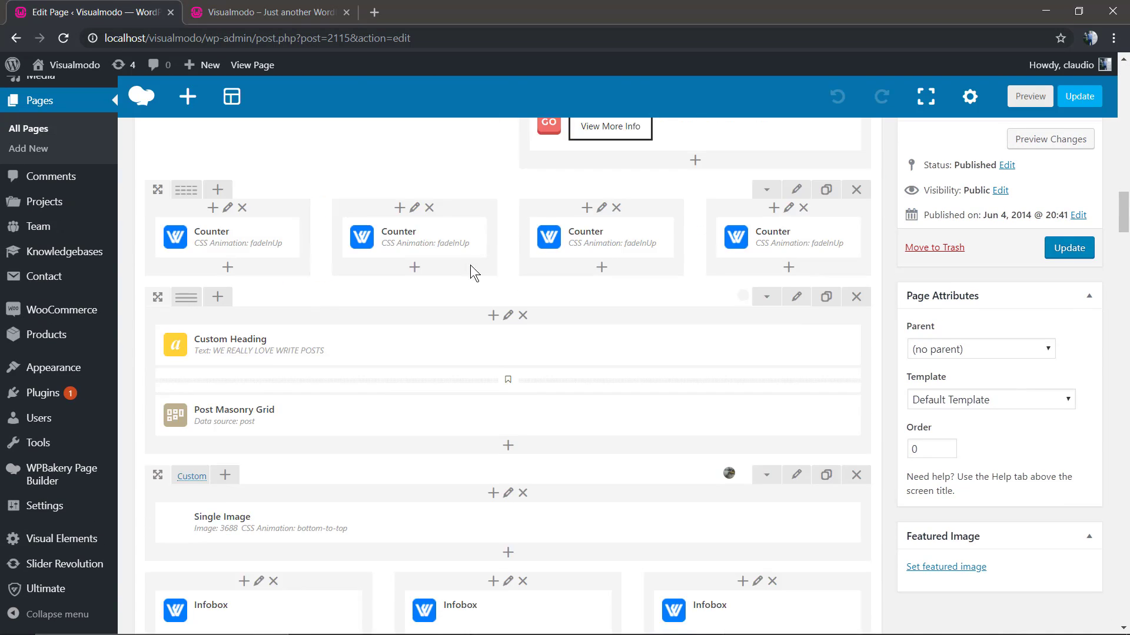
pyautogui.scroll(4, 428, 305)
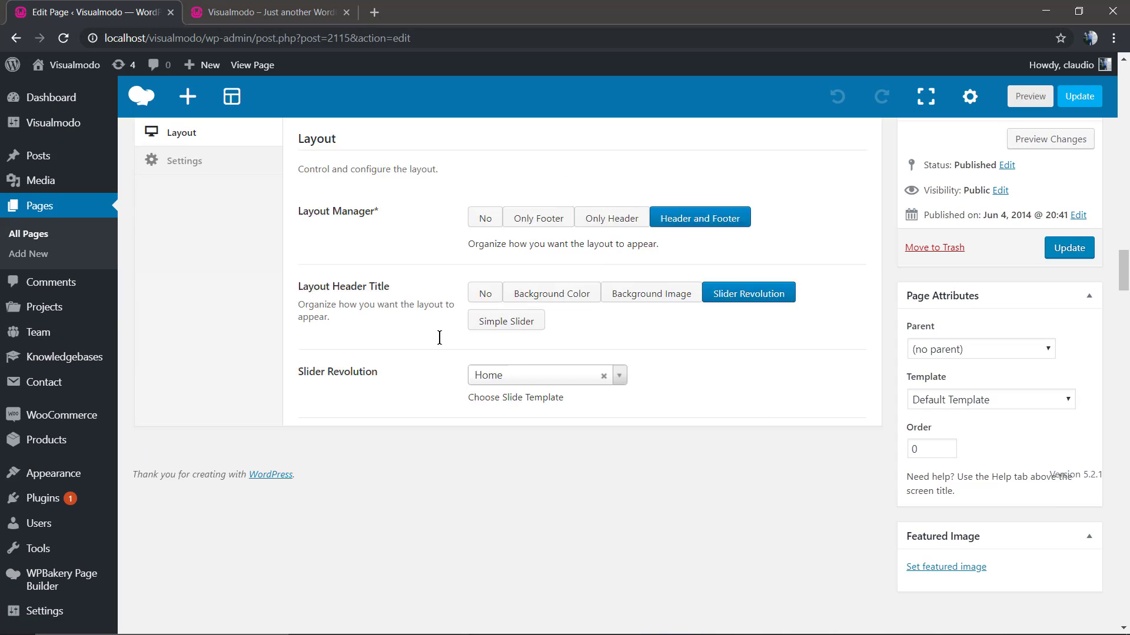
# - Set the Home page's Overlay Navigation option to No and update the page
pyautogui.click(196, 392)
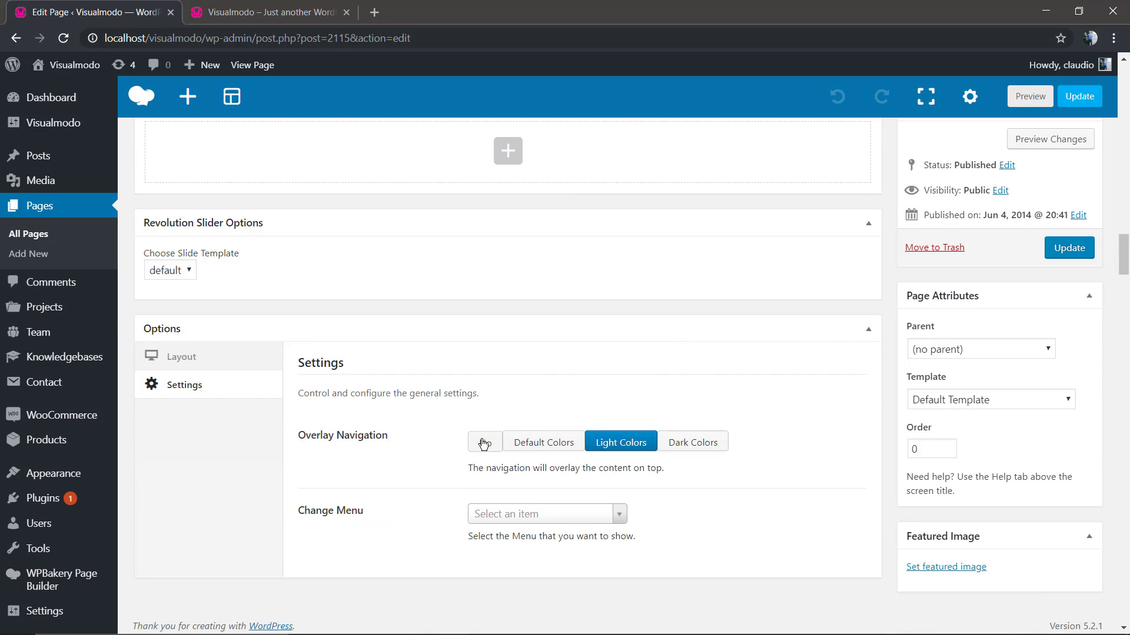
pyautogui.click(484, 444)
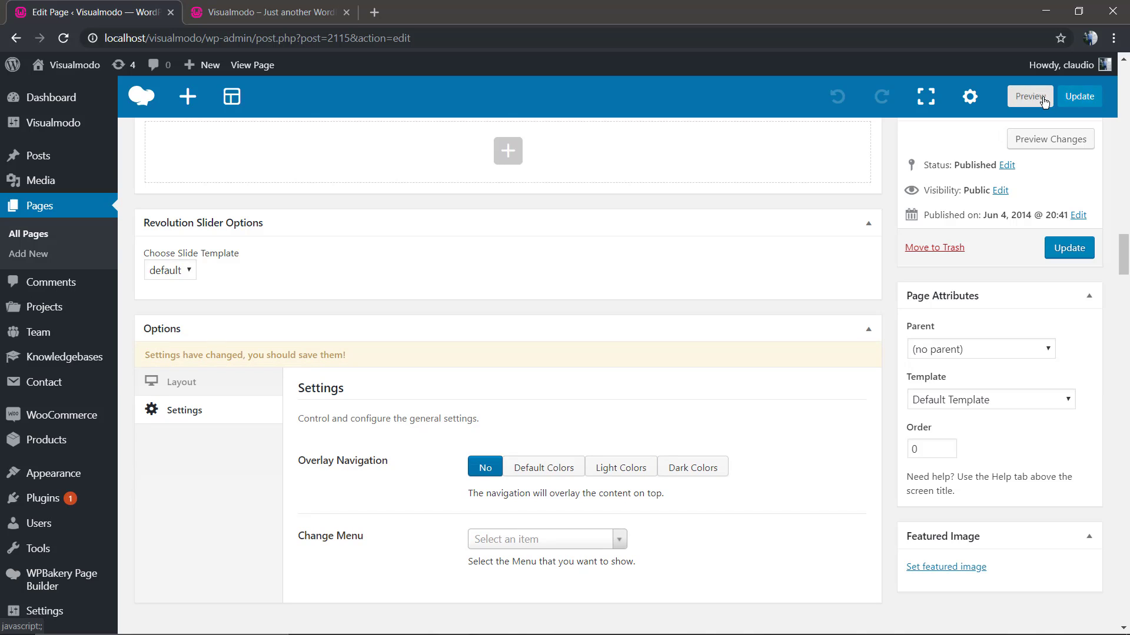
pyautogui.click(1076, 102)
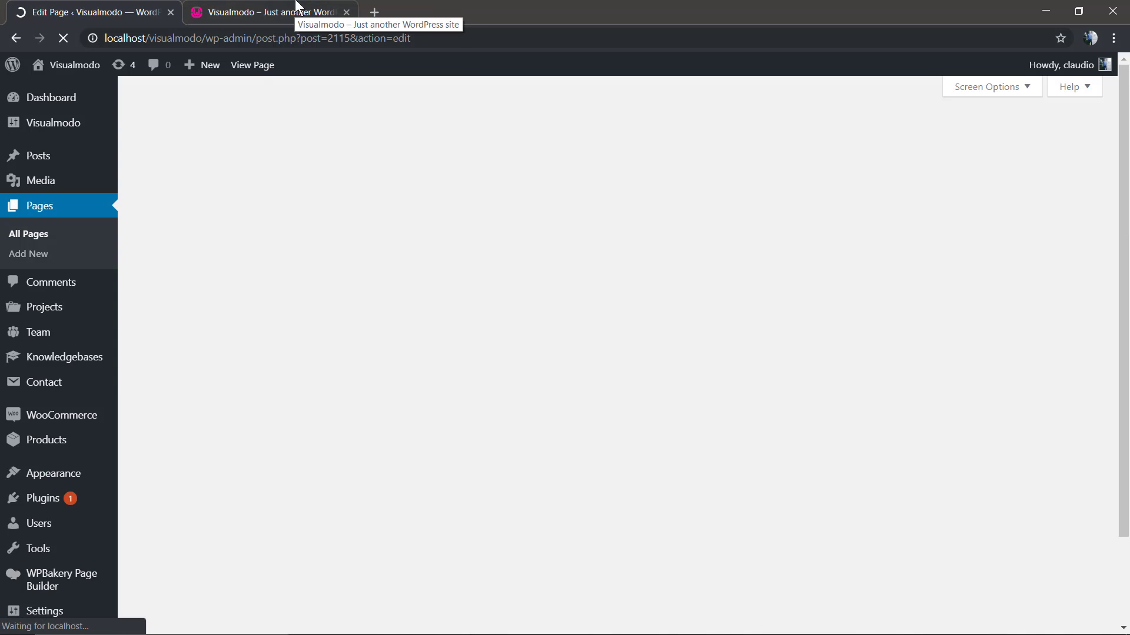
# - Reload the live homepage to check the menu position, then return to the editor
pyautogui.click(296, 6)
pyautogui.press('F5')
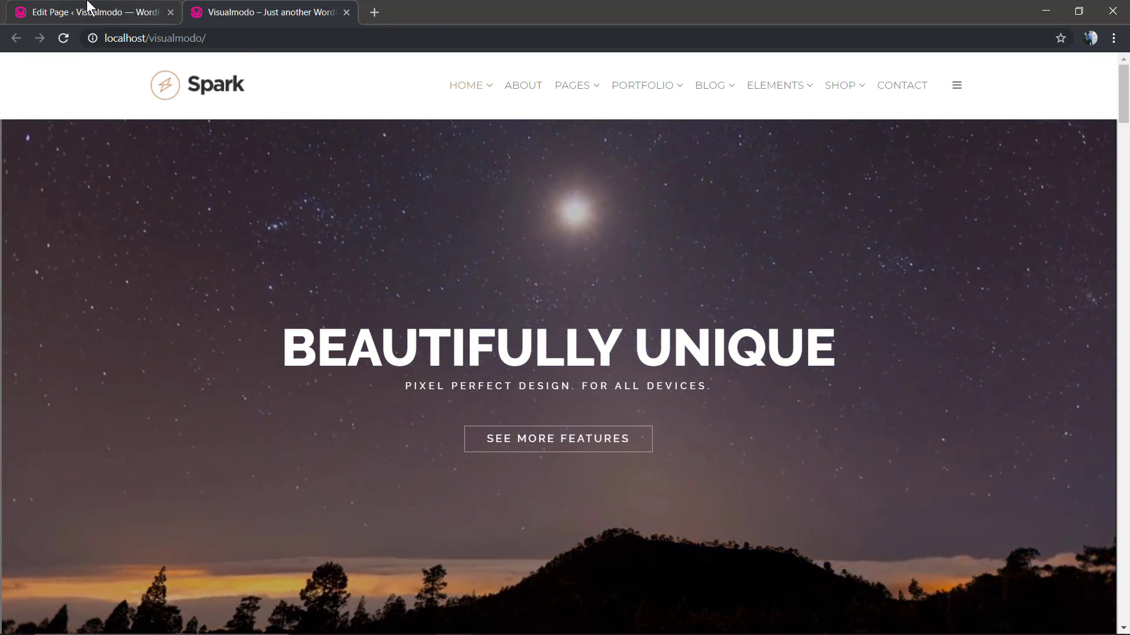
pyautogui.click(87, 8)
# - Set the Home slider's Desktop Large grid height to 600px
pyautogui.scroll(-2, 277, 289)
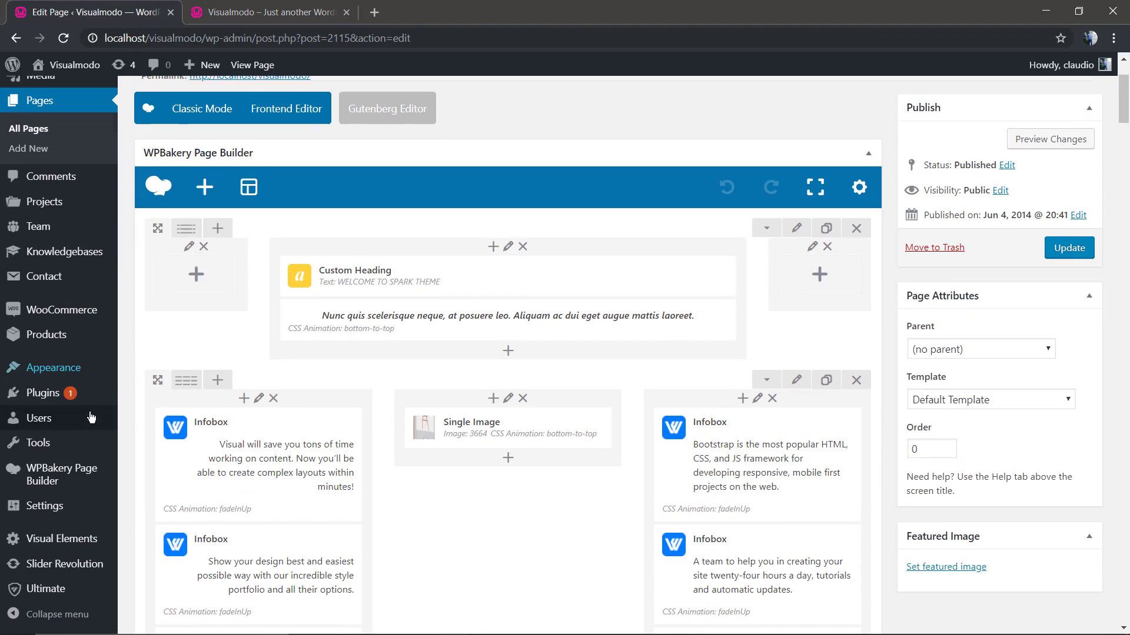
pyautogui.click(59, 566)
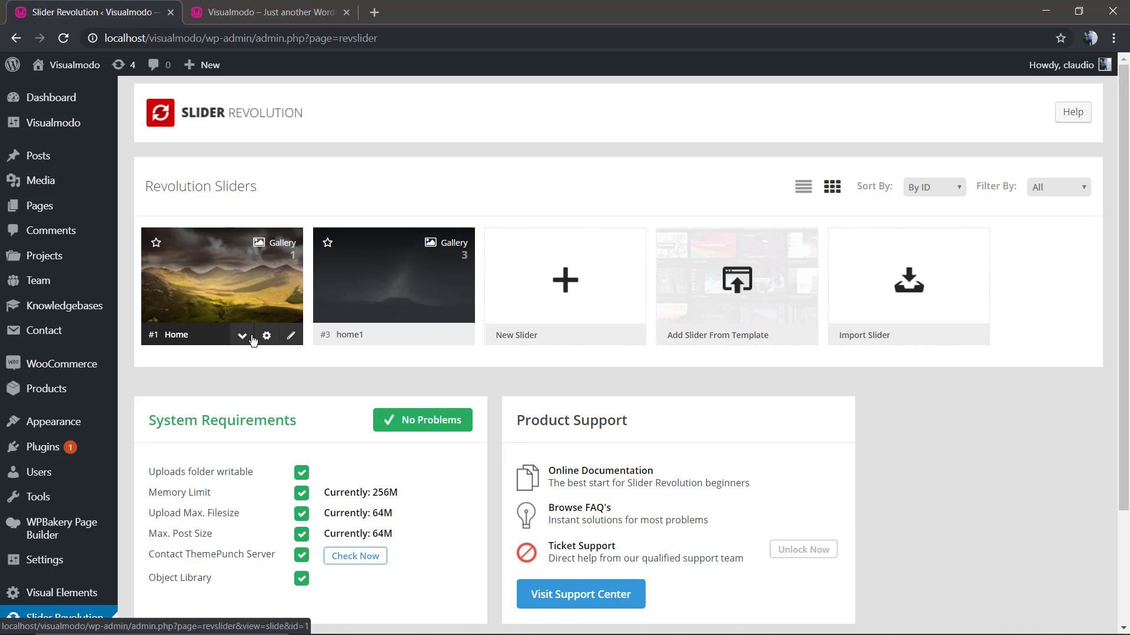
pyautogui.click(241, 337)
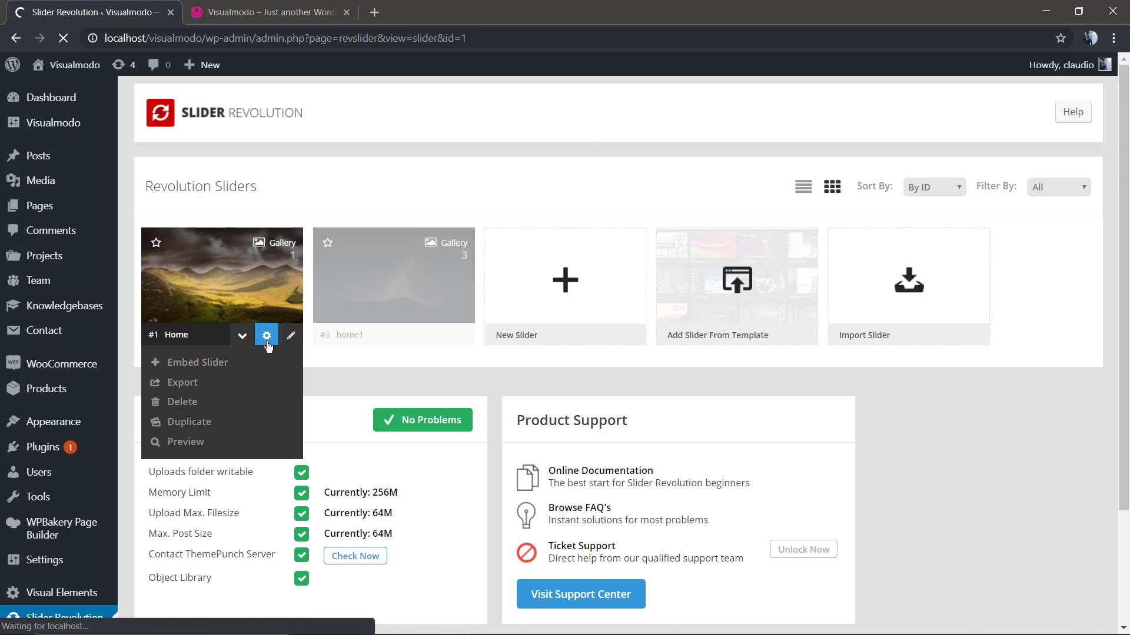
pyautogui.scroll(-4, 342, 353)
pyautogui.scroll(-10, 345, 352)
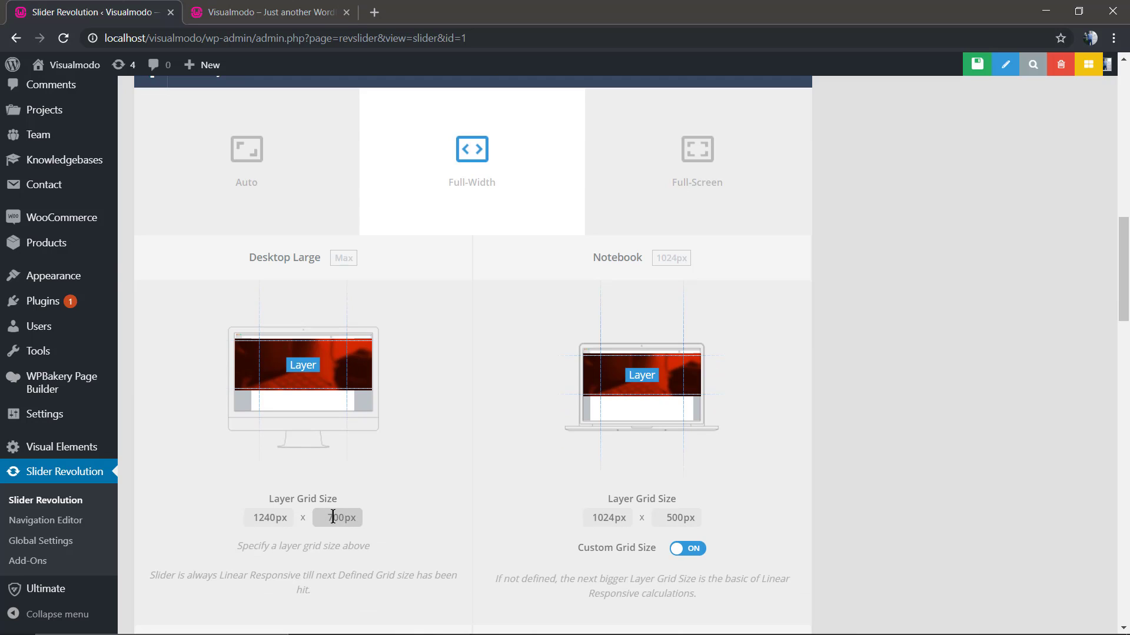
pyautogui.click(433, 482)
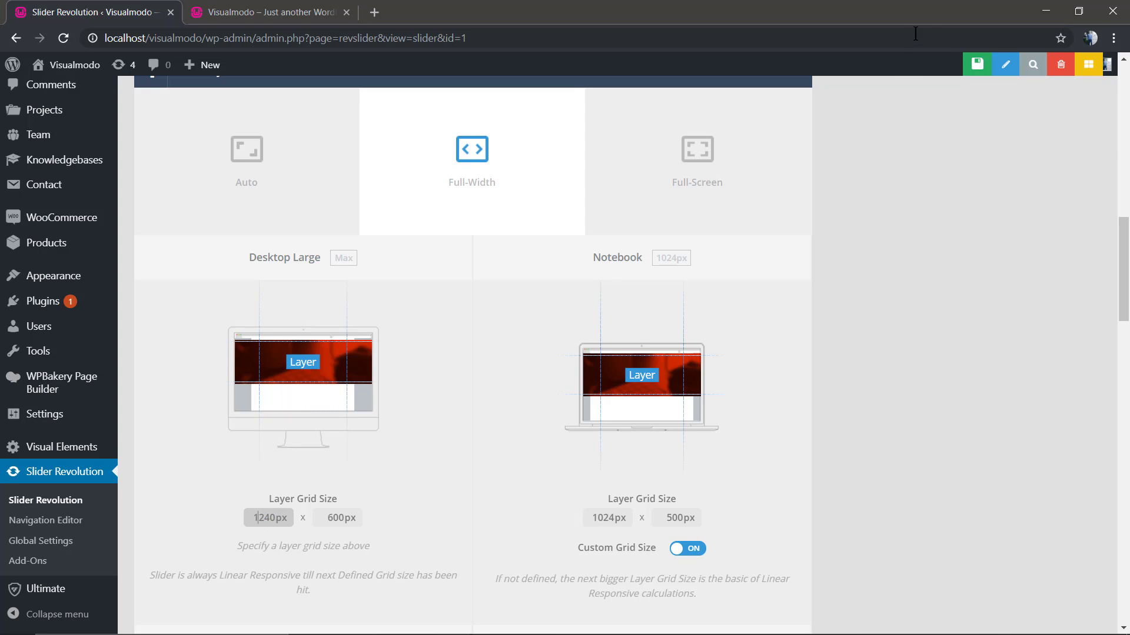
# - Save the slider settings and reload the Spark homepage to view the shorter slider
pyautogui.click(977, 63)
pyautogui.click(298, 12)
pyautogui.press('F5')
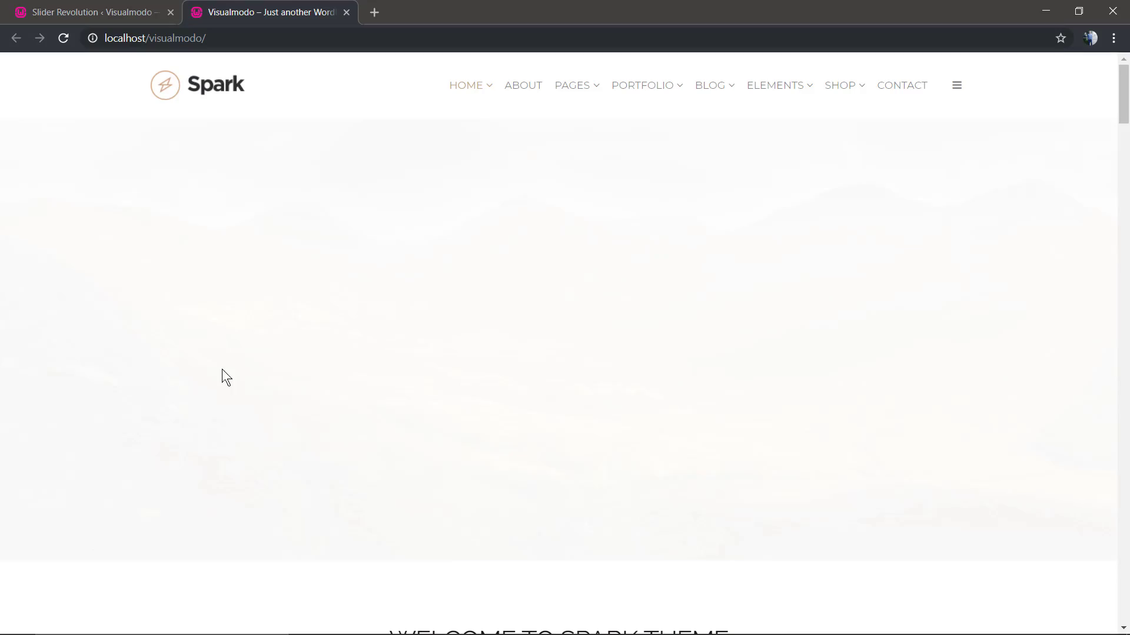
pyautogui.scroll(-4, 255, 355)
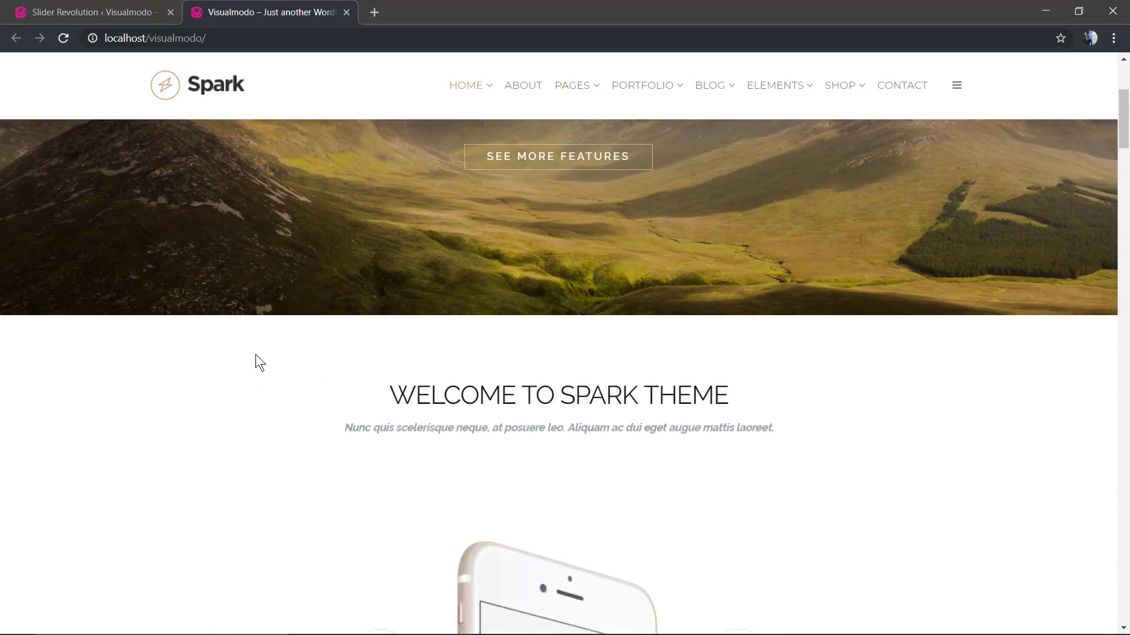